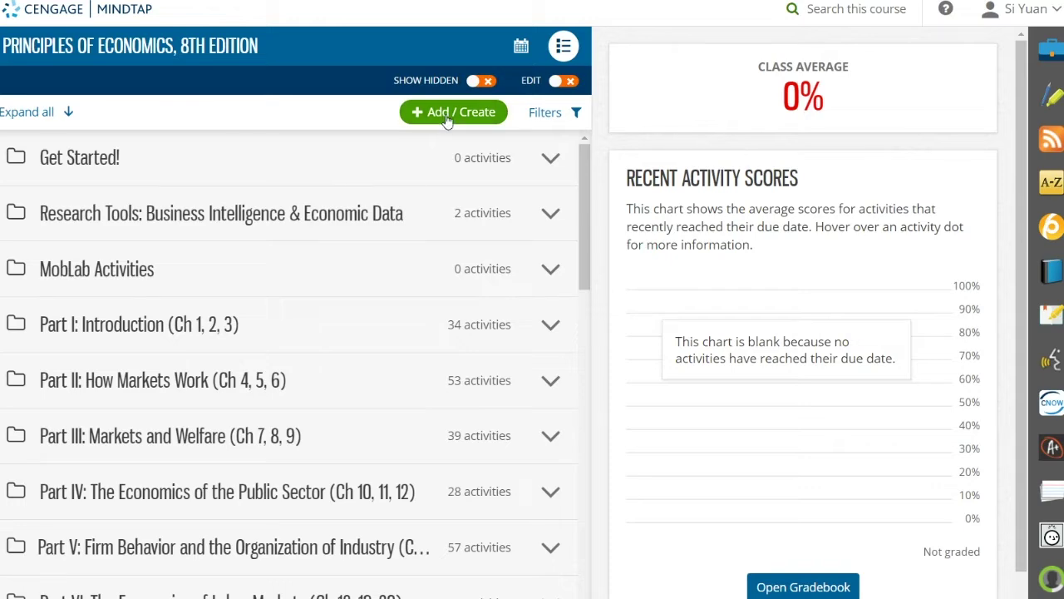
Start adding a new activity and scroll the activity types to MobLab In-Class Activity
left_click(447, 118)
left_click(409, 158)
scroll(504, 199, "down", 5)
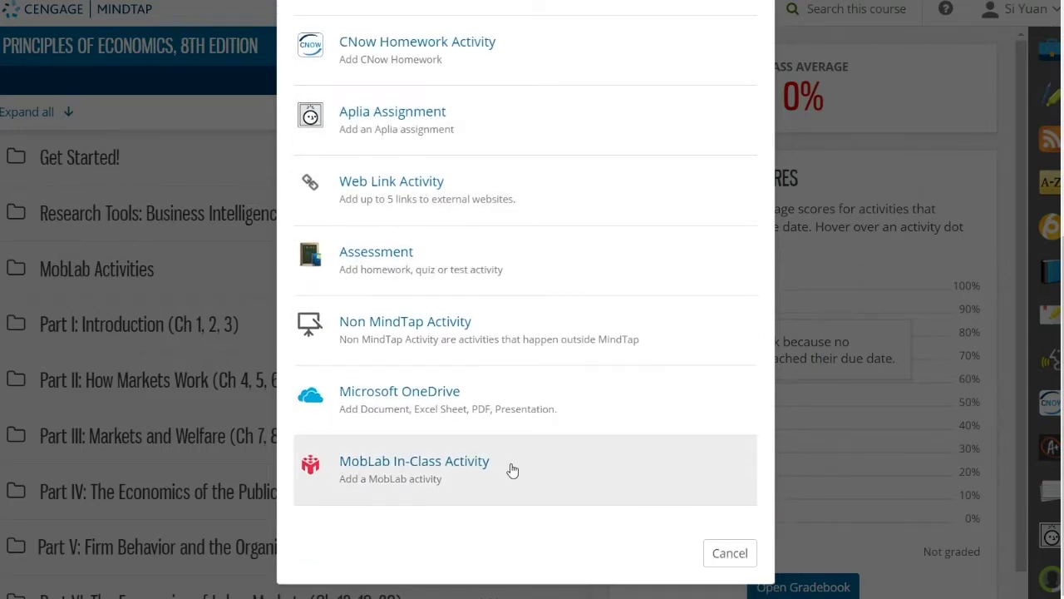
Open the MobLab In-Class Activity catalogue and scroll through its games and surveys lists
left_click(512, 470)
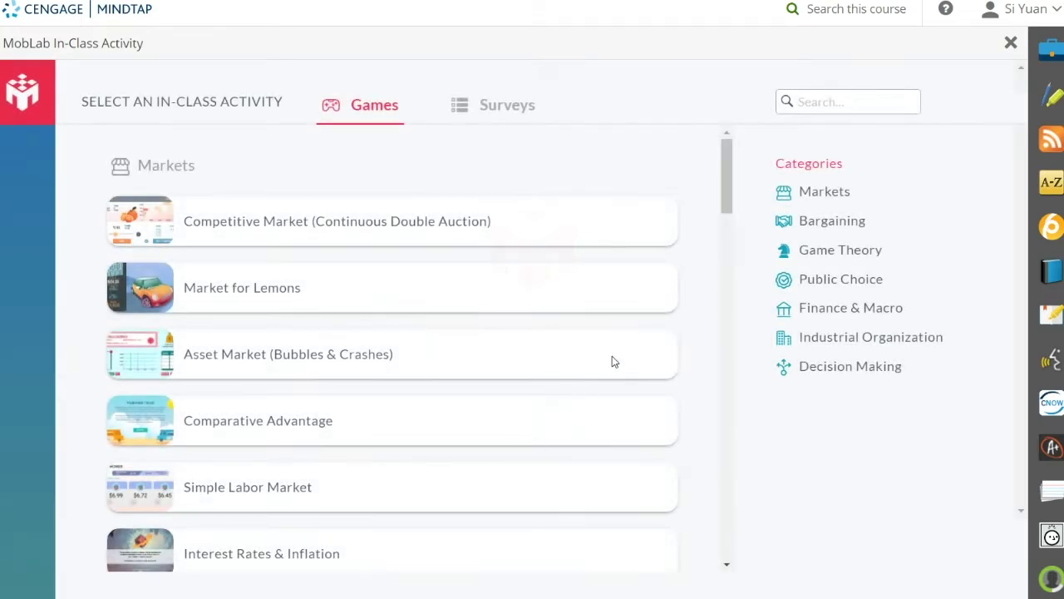
left_click_drag(726, 156, 722, 528)
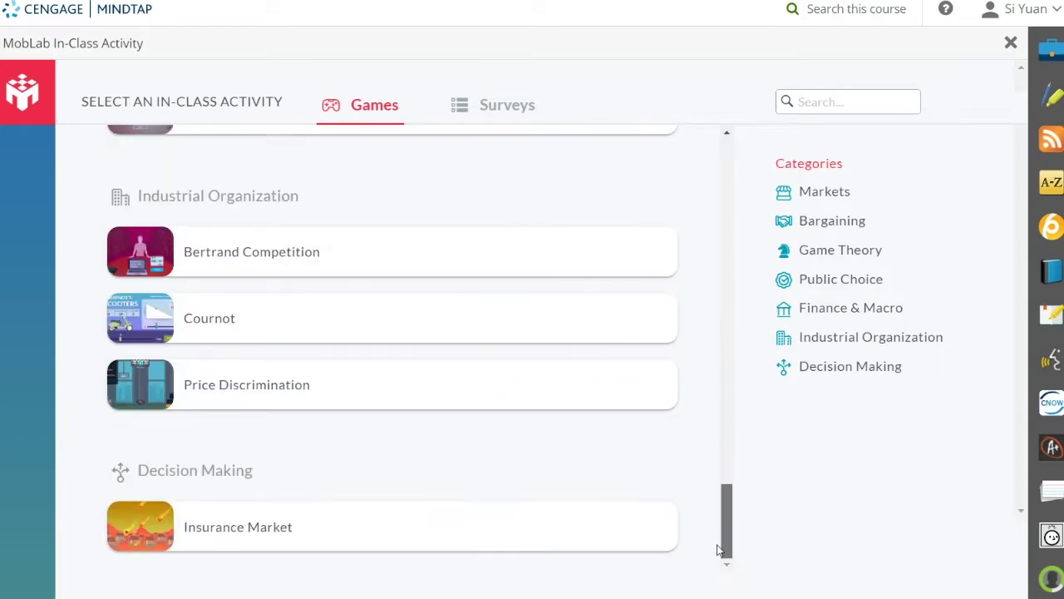
left_click(523, 113)
left_click_drag(724, 155, 714, 510)
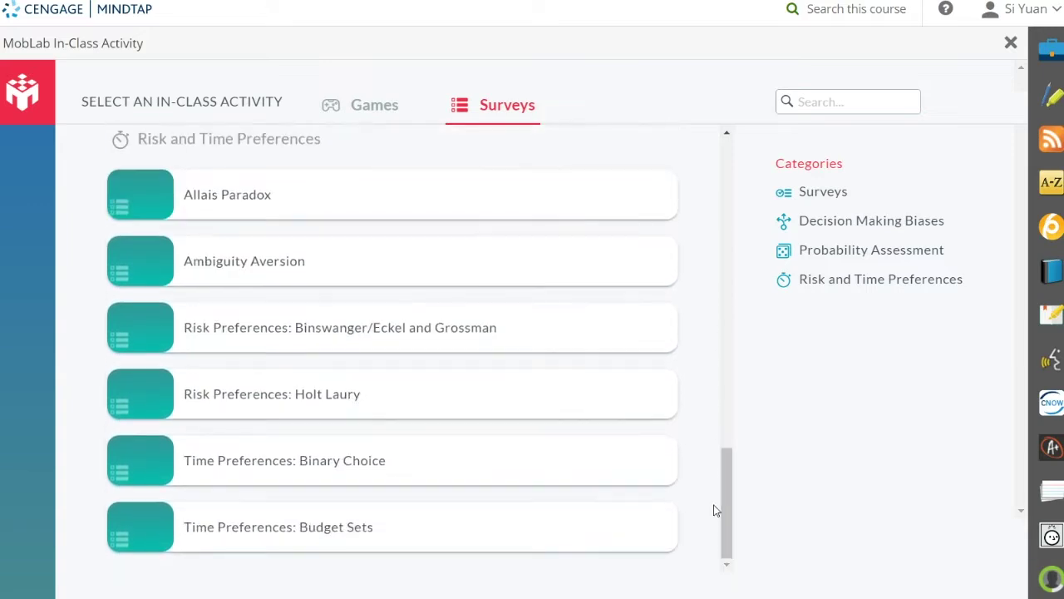
Return to the games and jump through the Markets, Bargaining and Game Theory categories
left_click(378, 101)
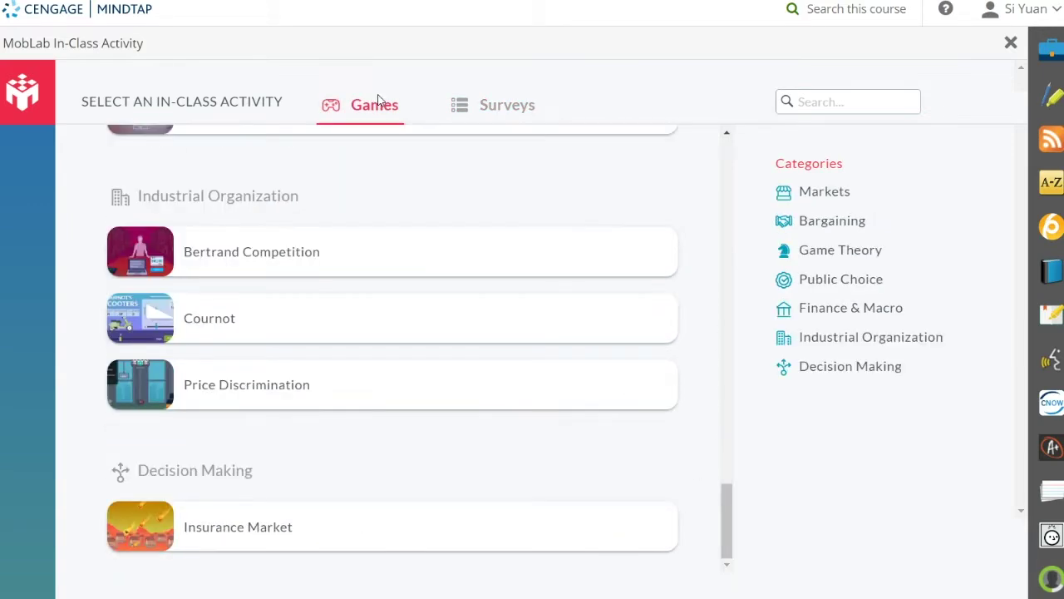
left_click(801, 201)
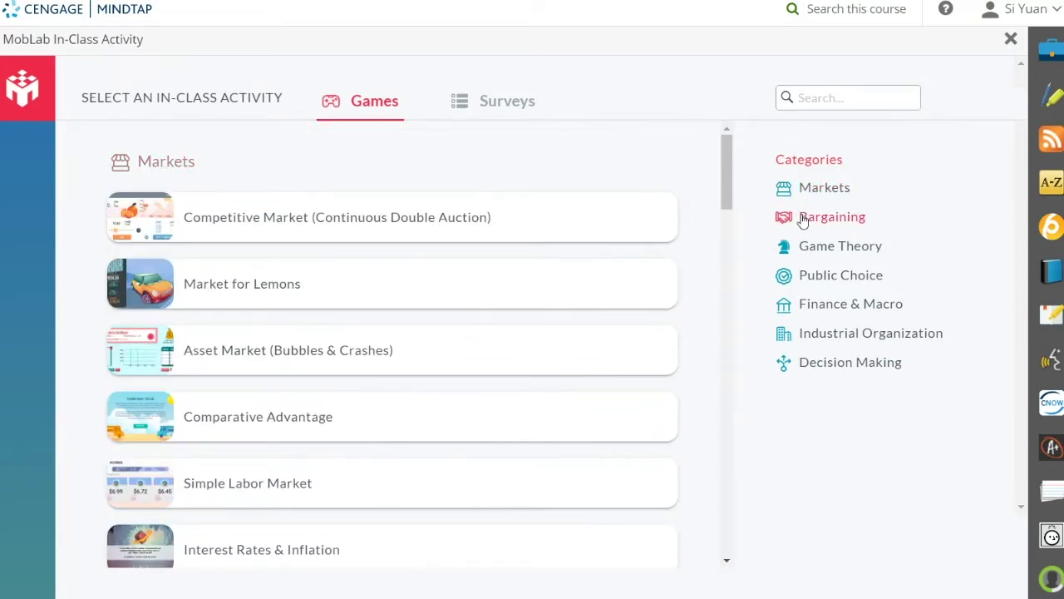
left_click(803, 218)
left_click(802, 247)
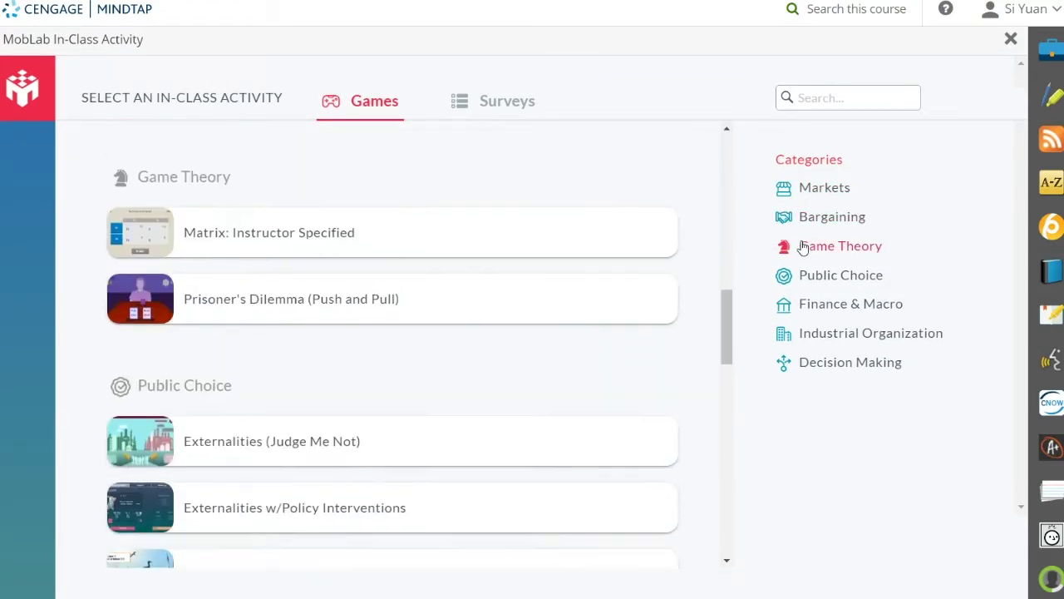
left_click(829, 97)
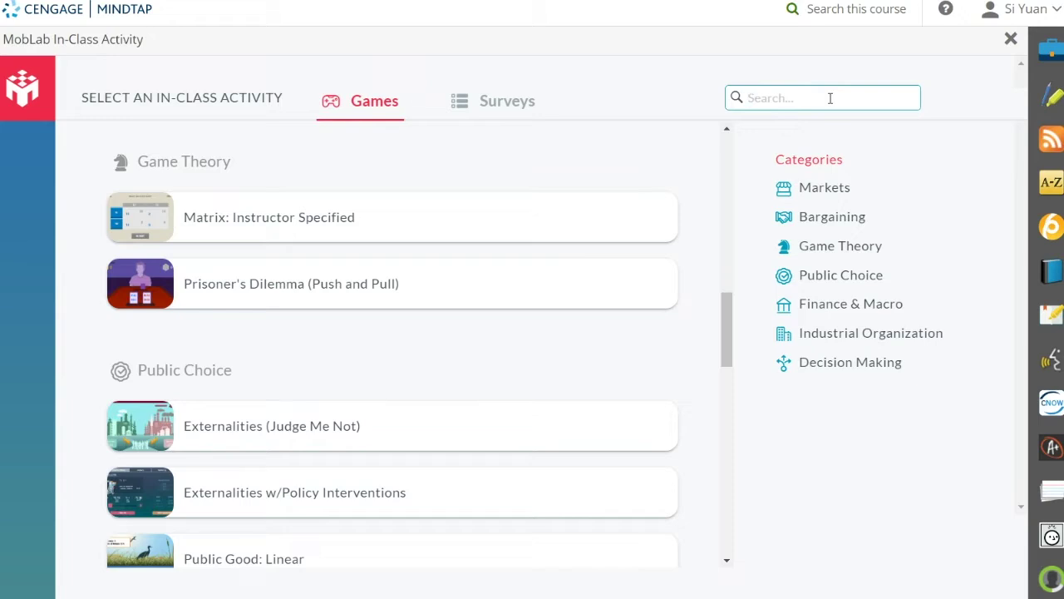
Search for 'competitive mark' and launch the Competitive Market game demo
type("competitive mark")
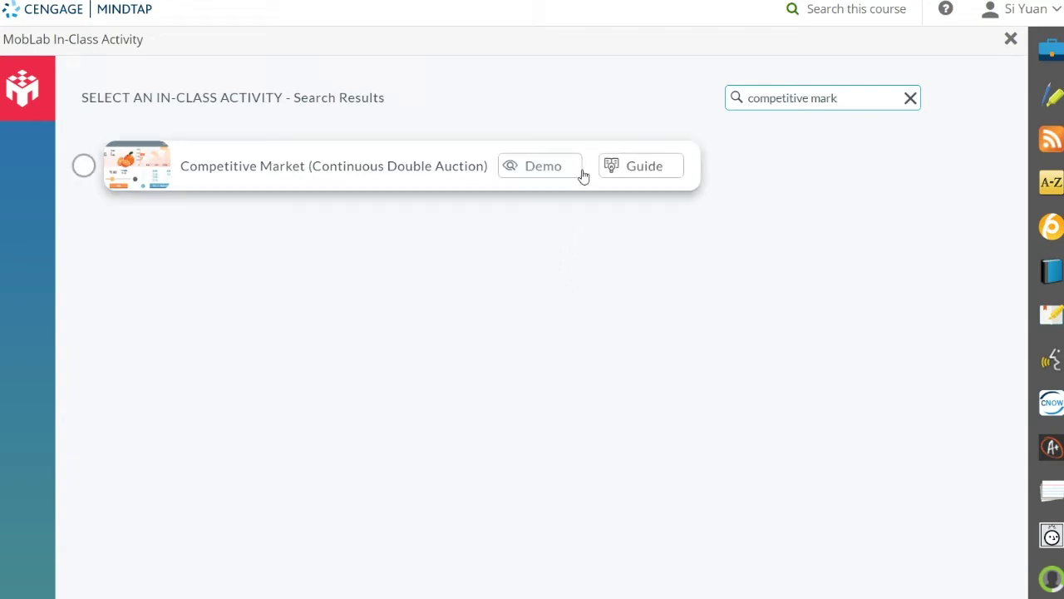
left_click(554, 171)
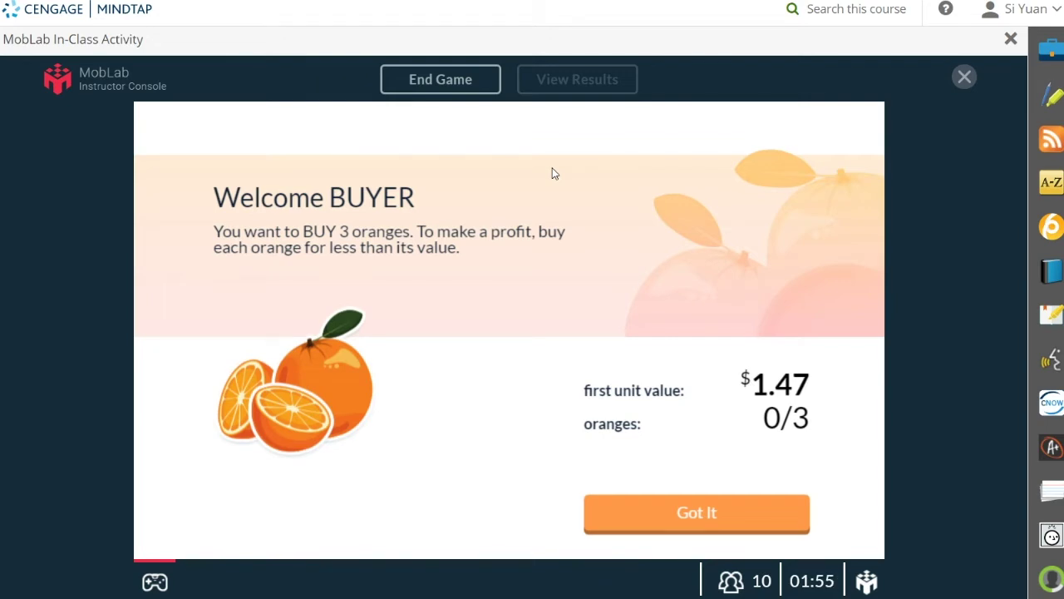
Bid $1.31 for an orange in the demo, then end the game and close the console
left_click(637, 521)
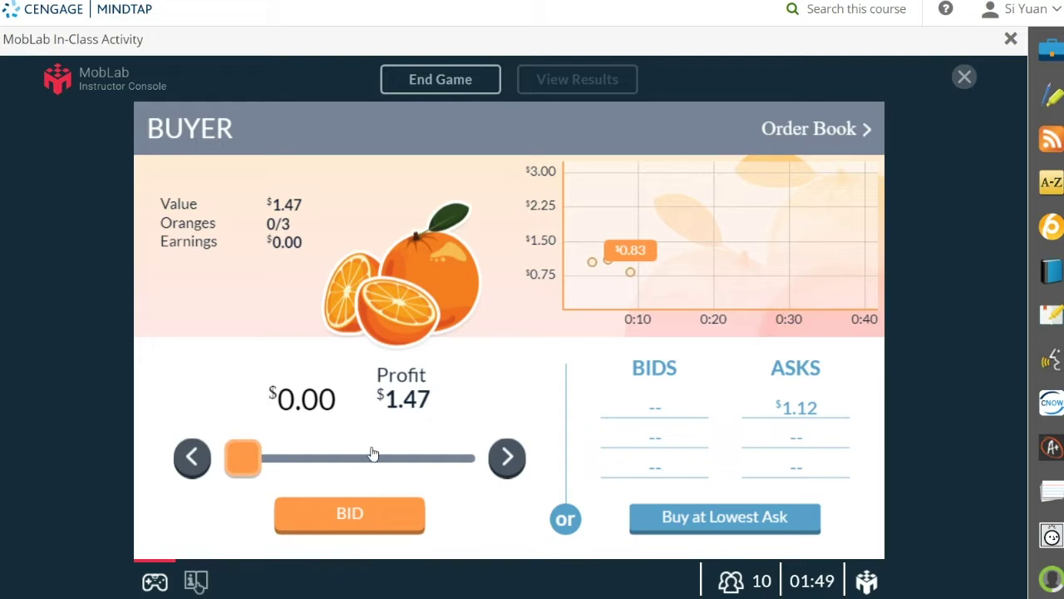
left_click_drag(243, 457, 337, 470)
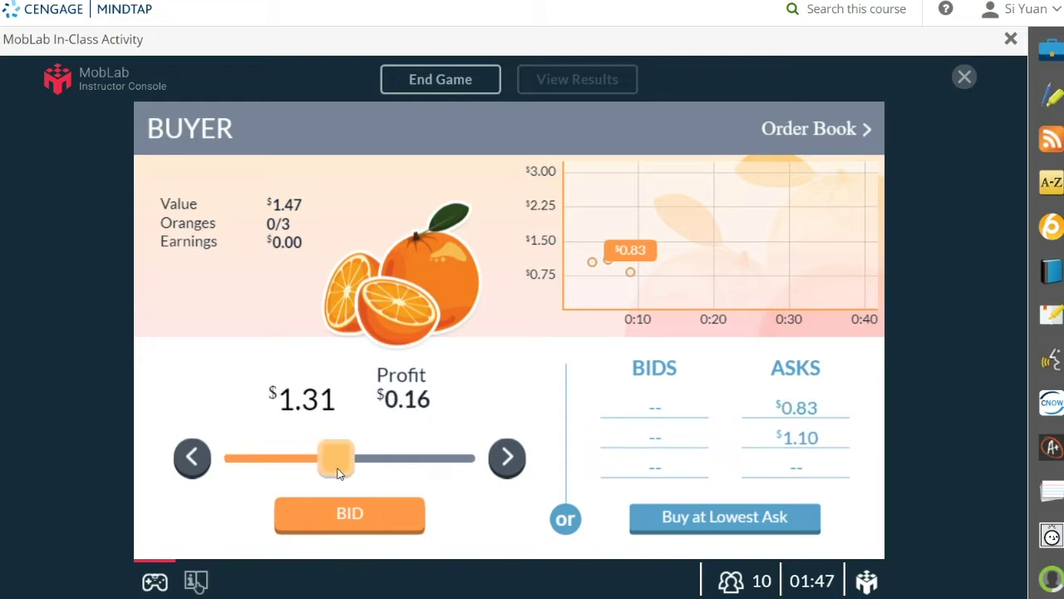
left_click(332, 525)
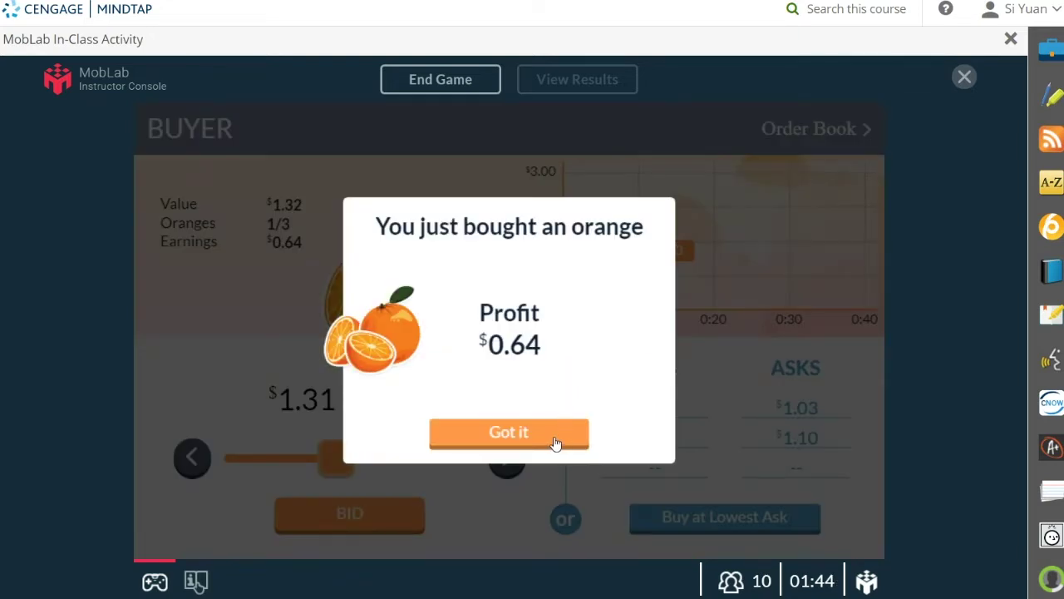
left_click(555, 443)
left_click(447, 90)
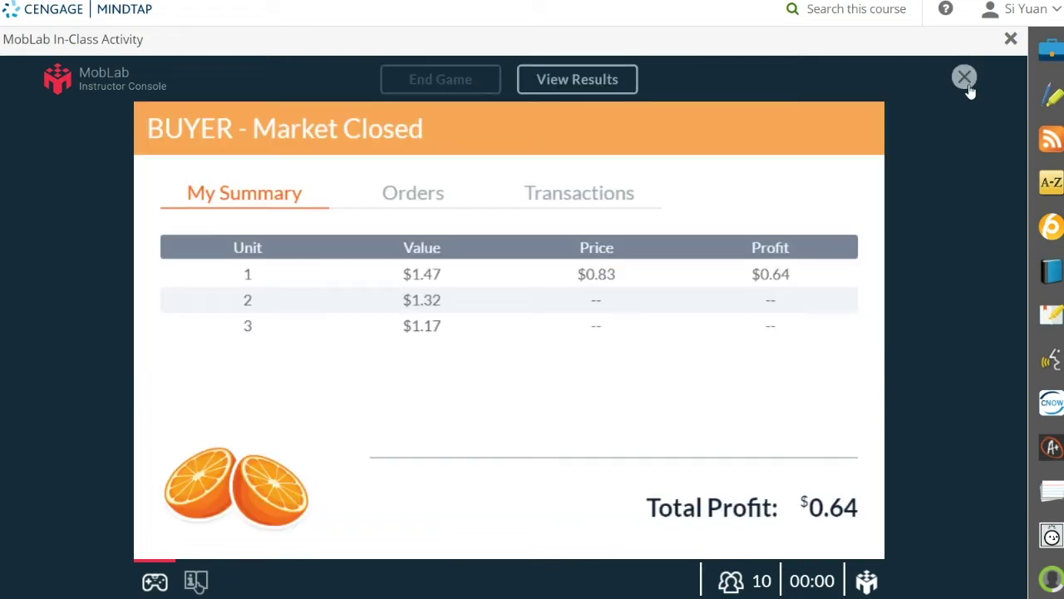
left_click(965, 78)
Read the guide's Brief Instructions, close it, and select Competitive Market as the activity
mouse_move(617, 166)
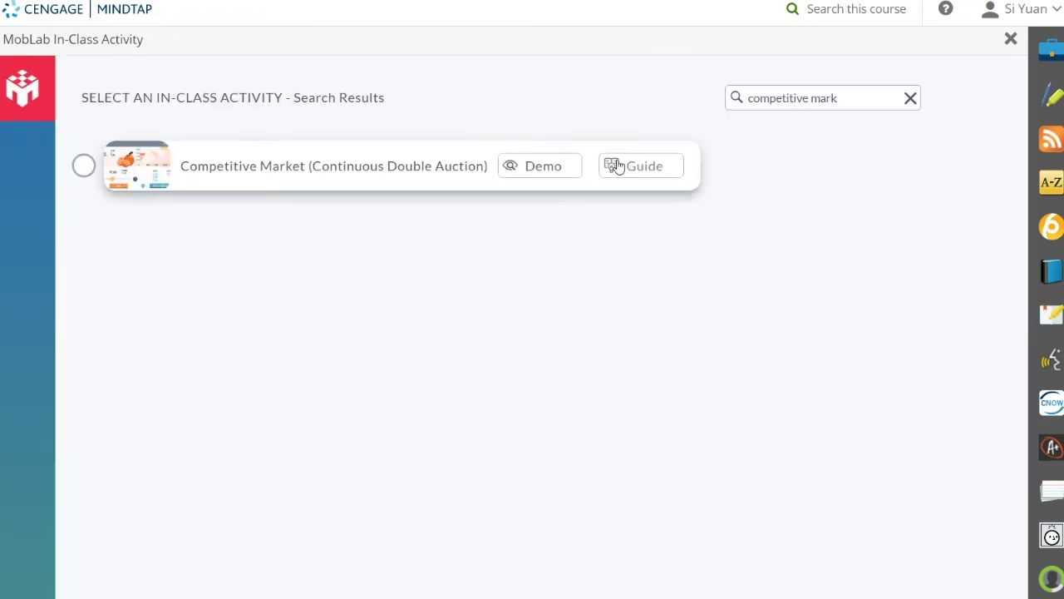
left_click(617, 166)
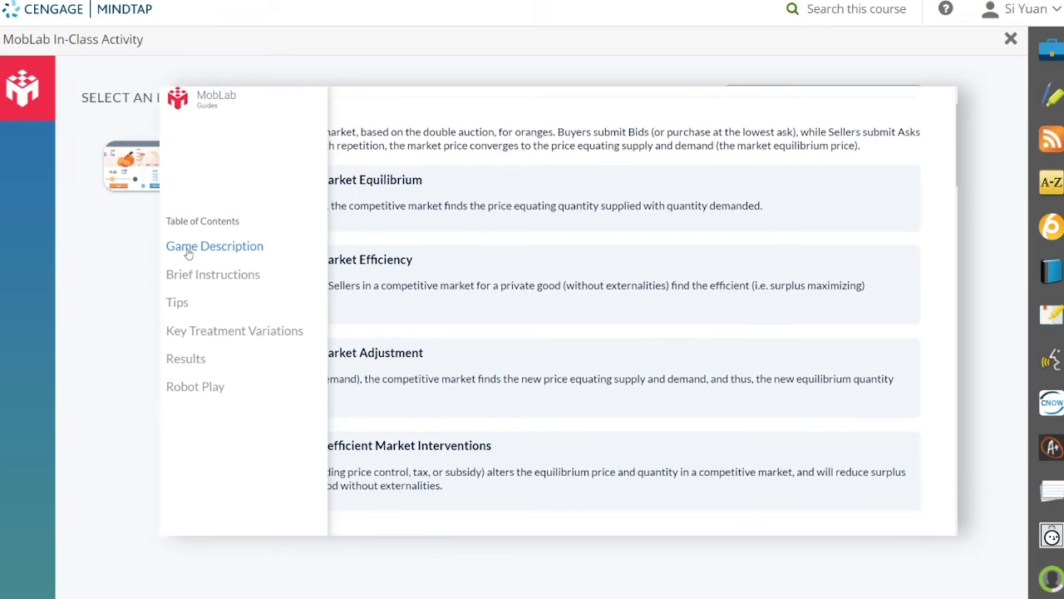
left_click(194, 277)
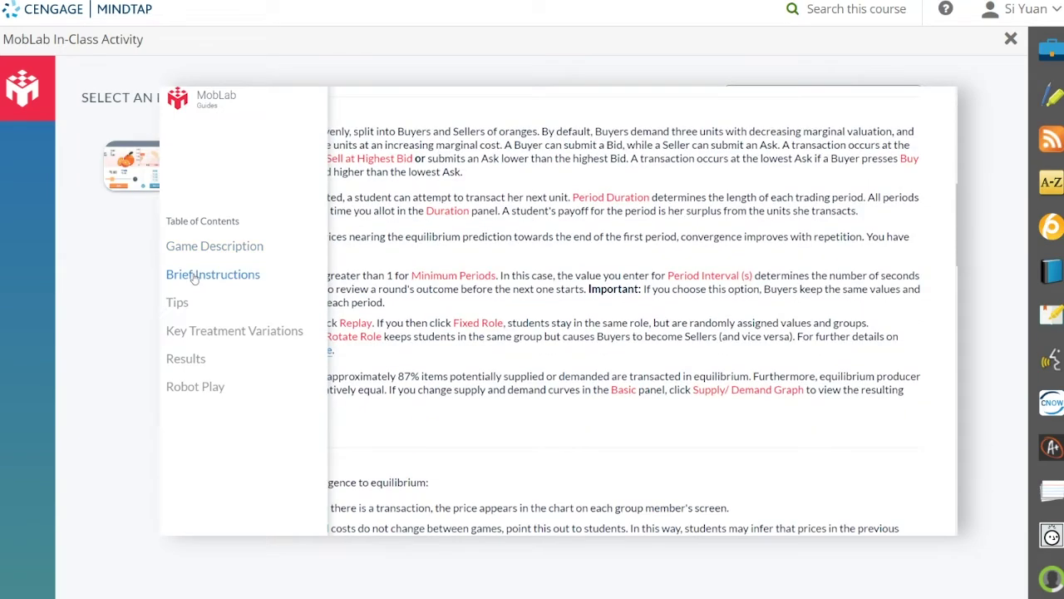
left_click(45, 69)
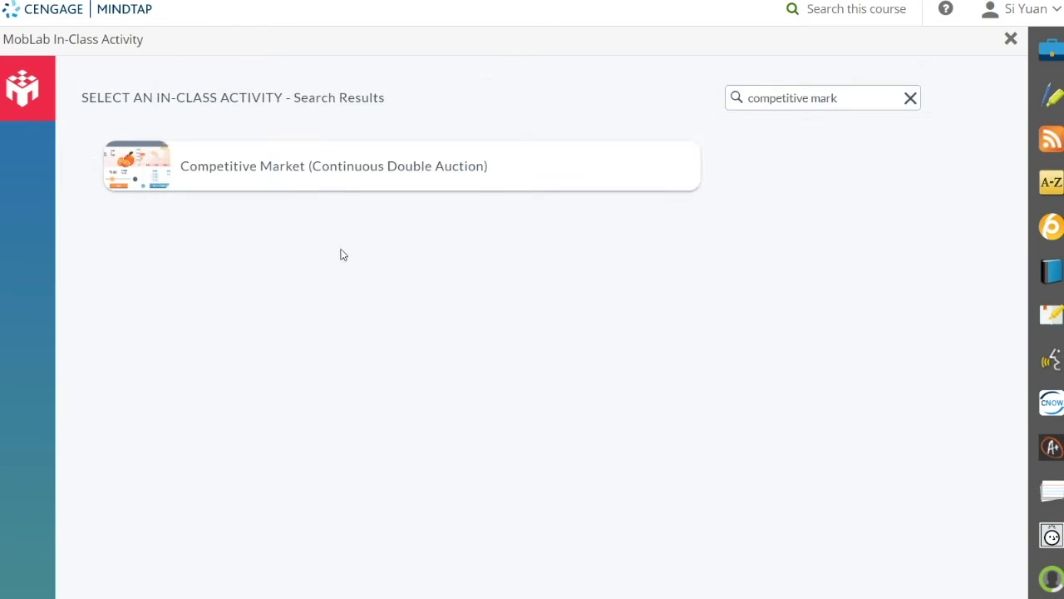
mouse_move(342, 172)
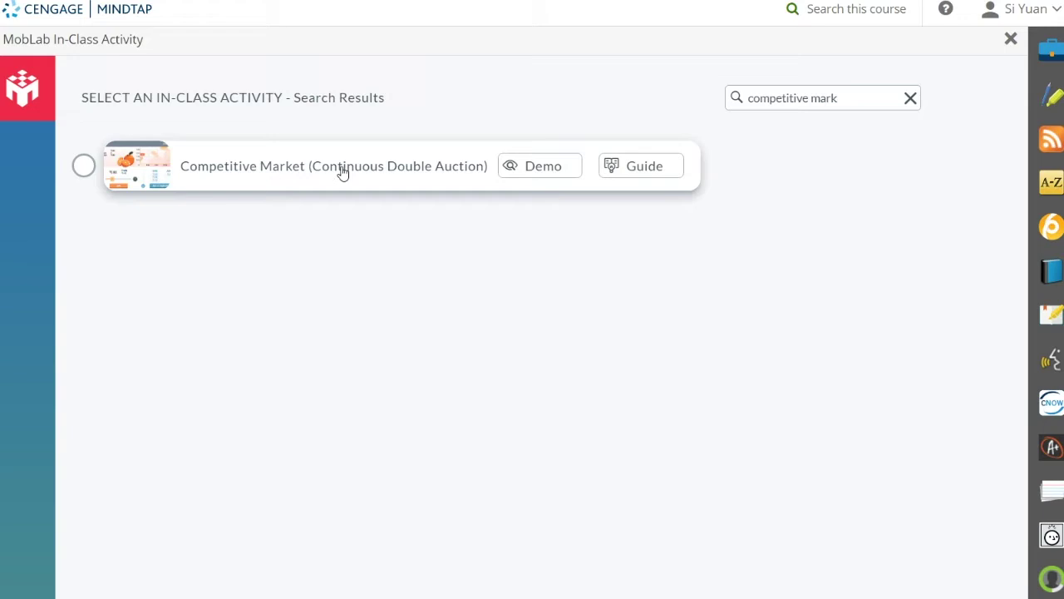
left_click(343, 172)
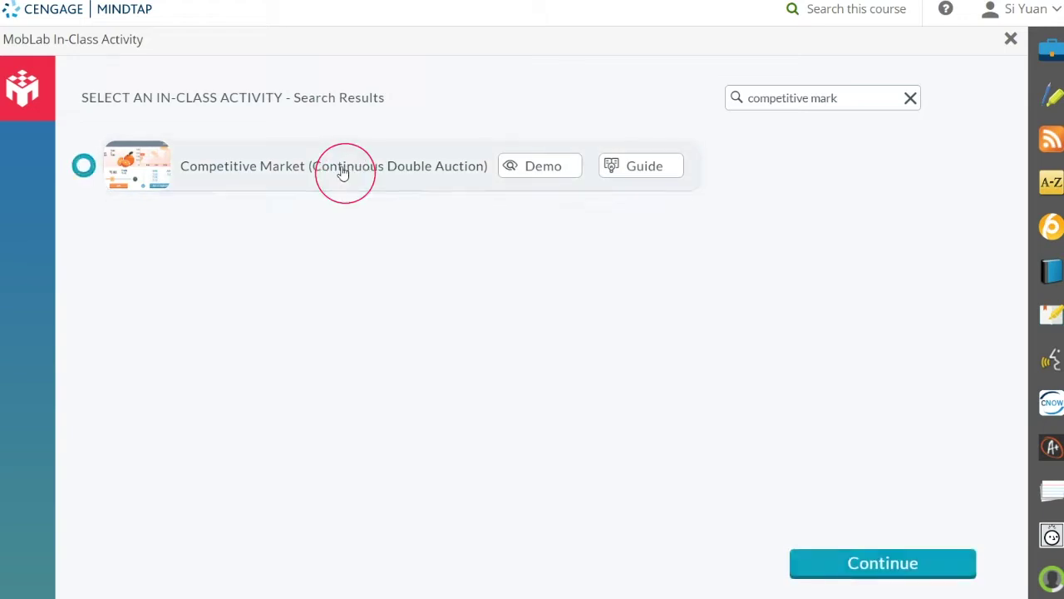
Continue with Competitive Market and select the auction subtitle in the prefilled title
left_click(873, 564)
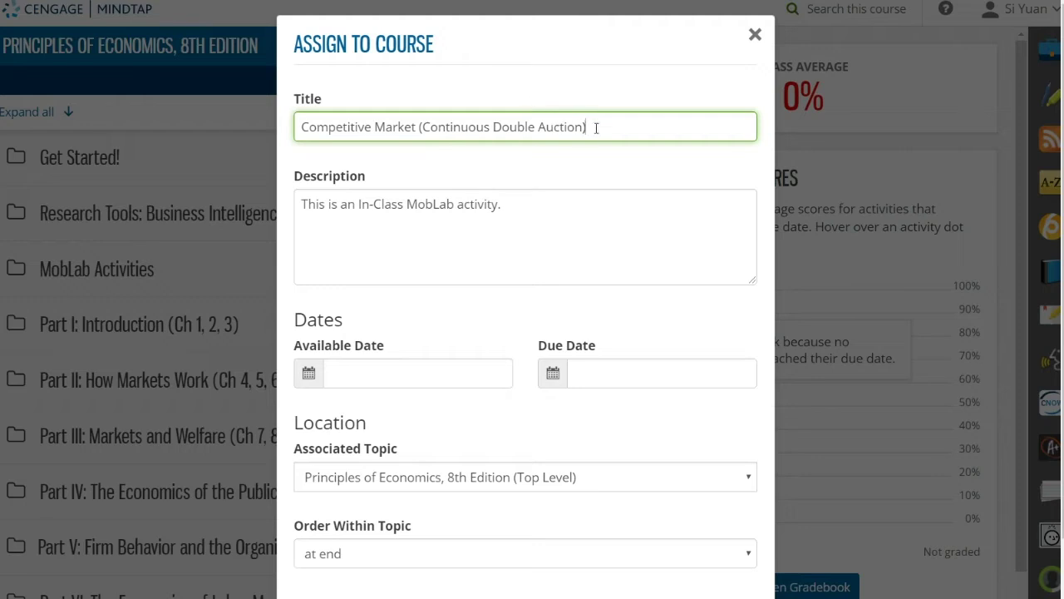
left_click_drag(592, 127, 417, 129)
Title it 'Competitive Market July 1st 2019', leave dates blank, file under MobLab Activities, and add it
type("July 1st 2019")
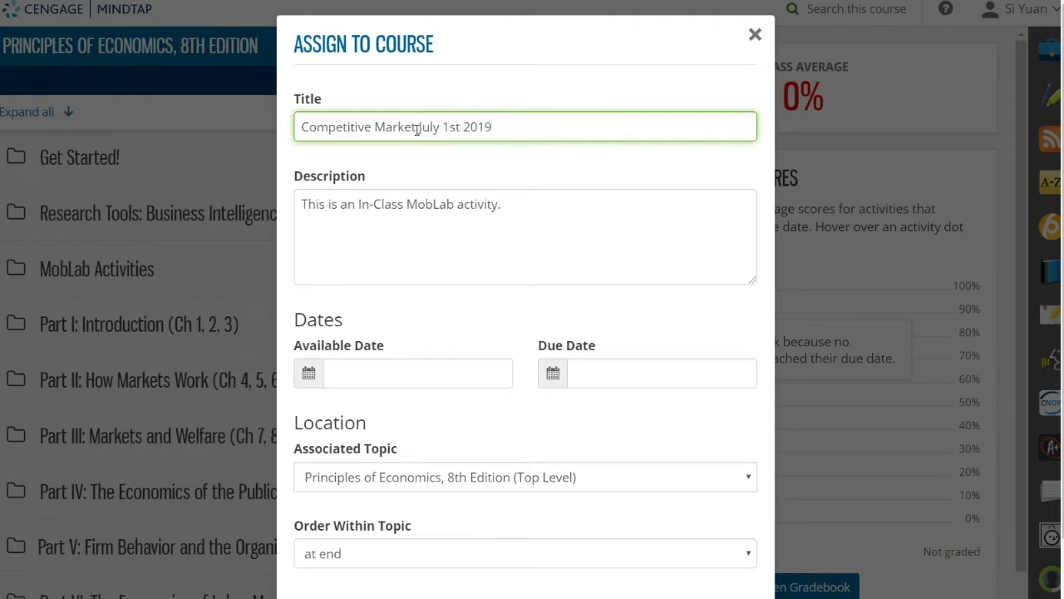
left_click(453, 370)
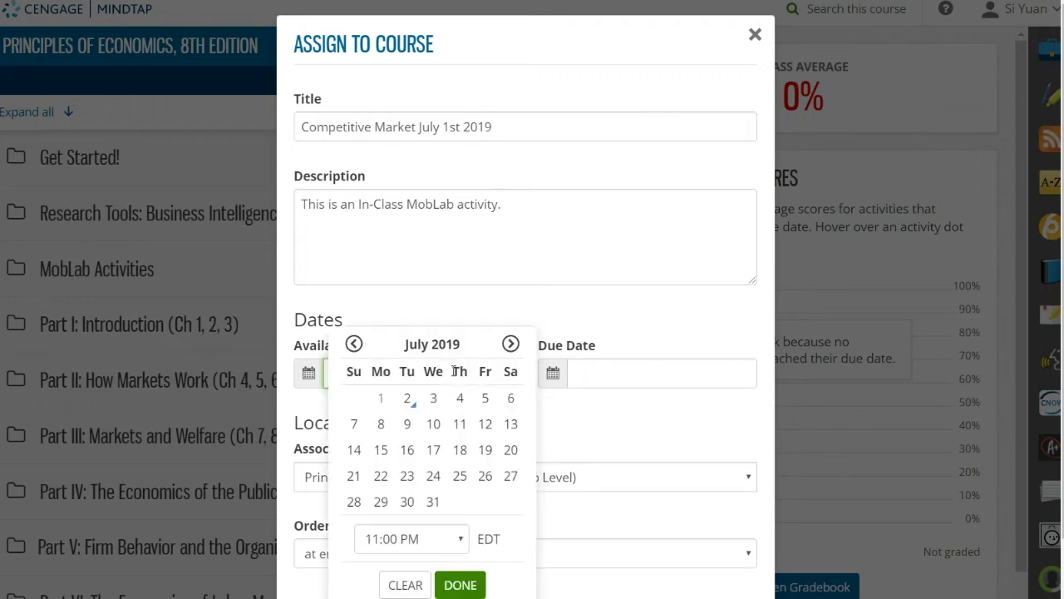
left_click(640, 378)
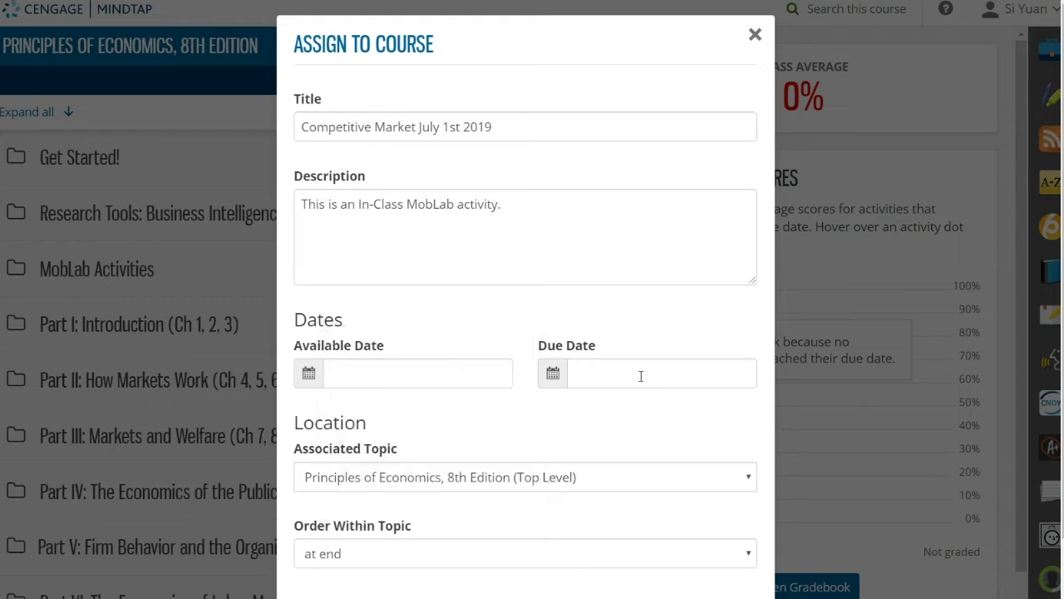
left_click(492, 402)
left_click(452, 481)
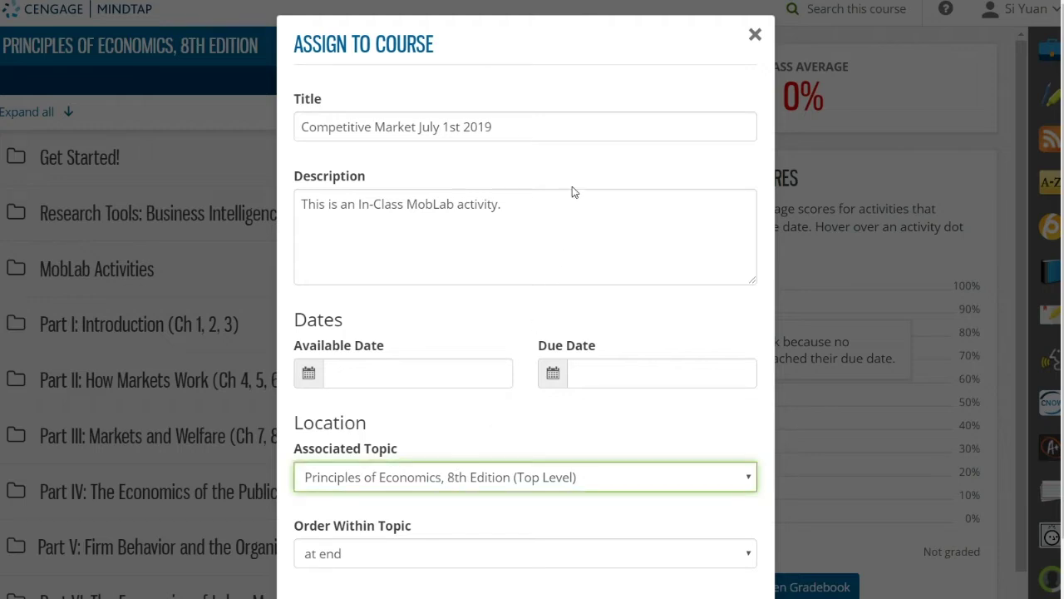
left_click(571, 25)
scroll(782, 367, "down", 1)
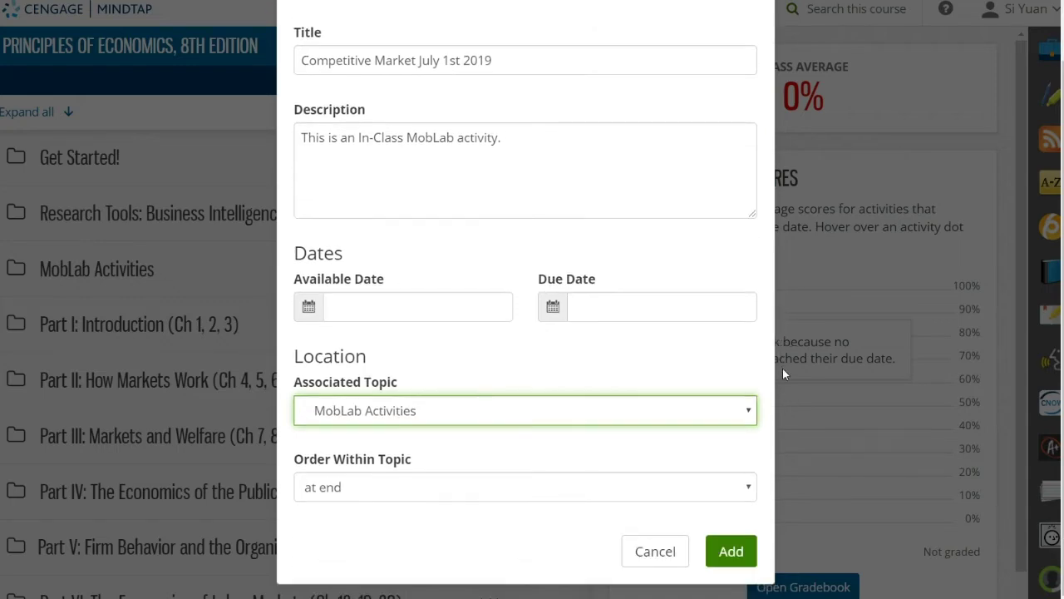
left_click(731, 556)
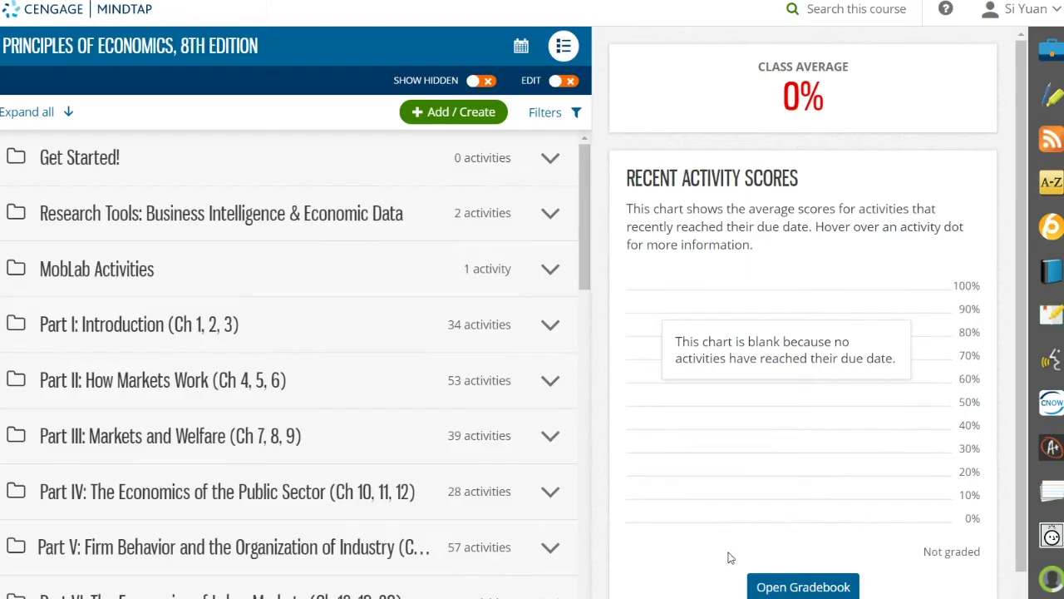
Expand the MobLab Activities folder and open Competitive Market July 1st 2019
left_click(548, 269)
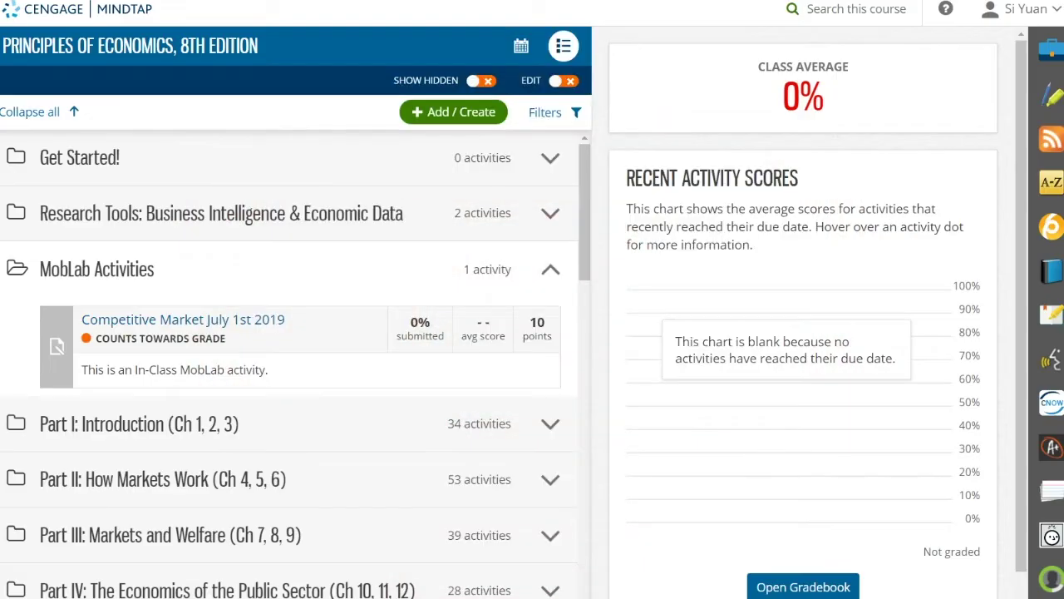
left_click(238, 324)
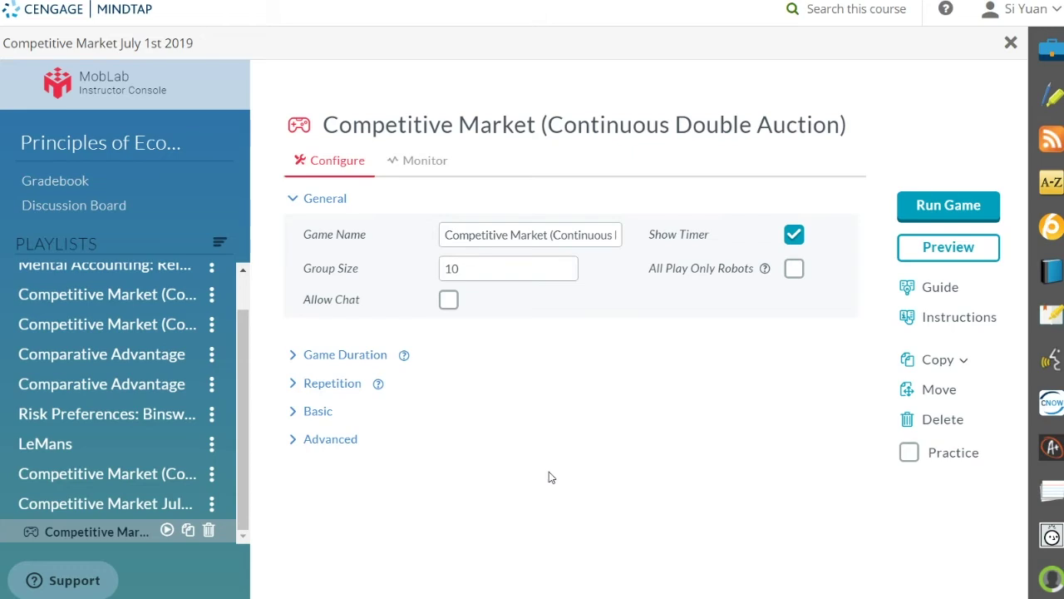
Expand the Game Duration, Repetition, Basic and Advanced sections and scroll through their settings
left_click(339, 365)
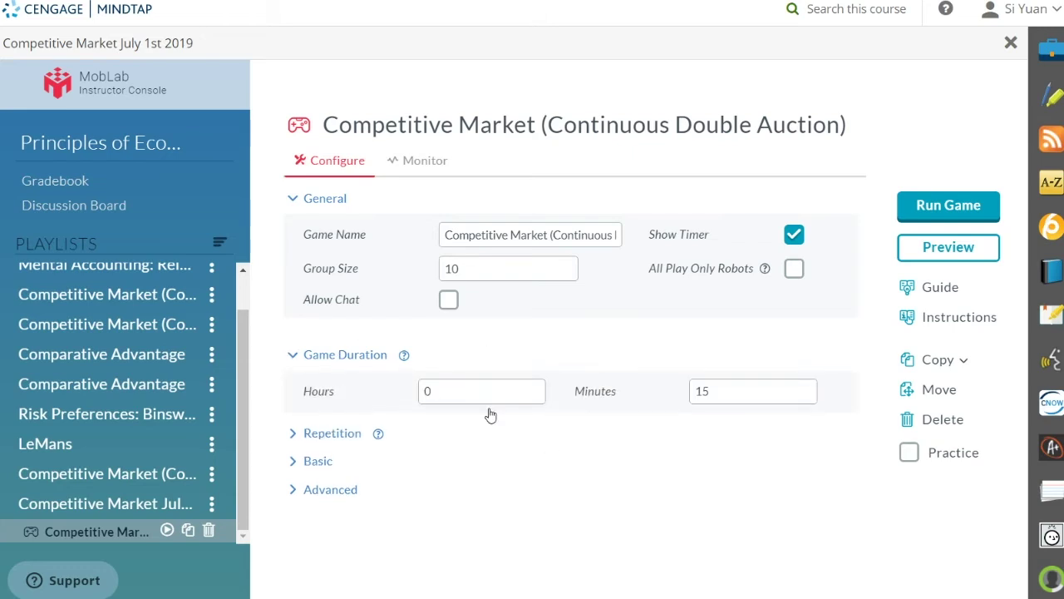
left_click(350, 440)
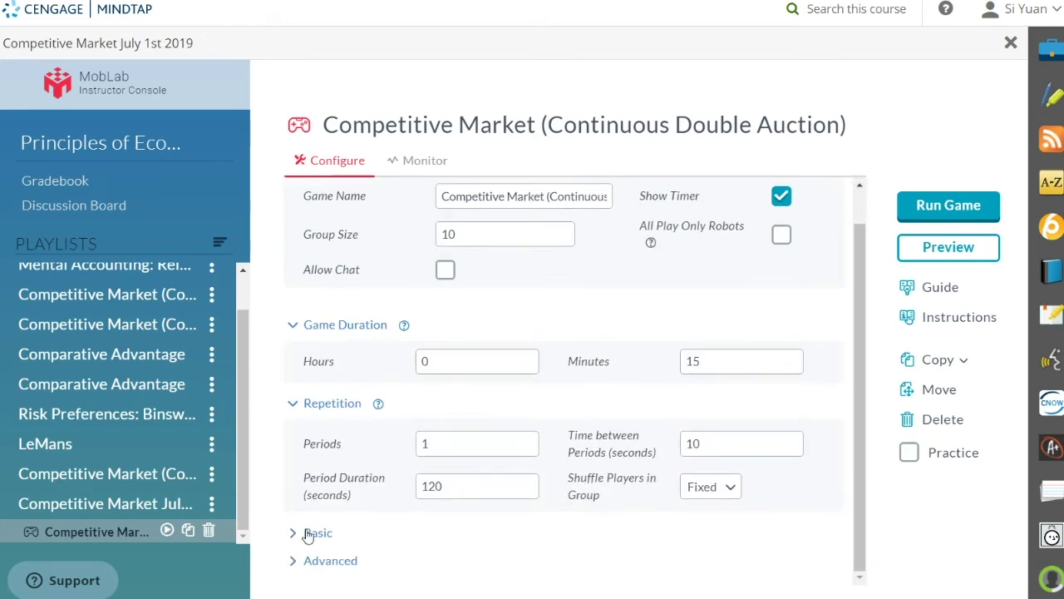
left_click(306, 533)
scroll(349, 502, "down", 2)
scroll(349, 532, "down", 1)
left_click(335, 560)
scroll(380, 507, "down", 1)
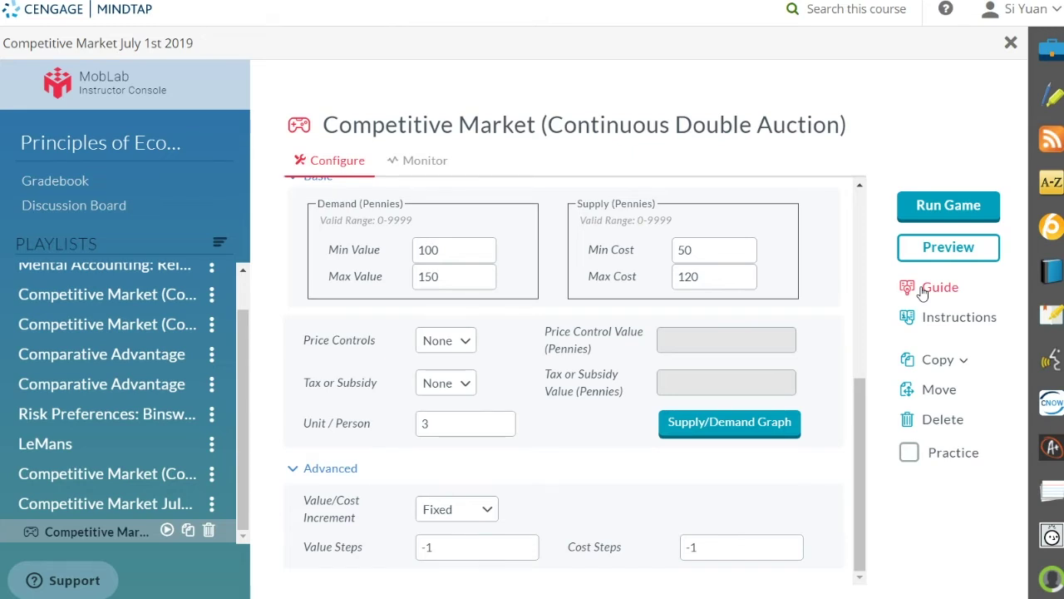
left_click(938, 258)
left_click(946, 247)
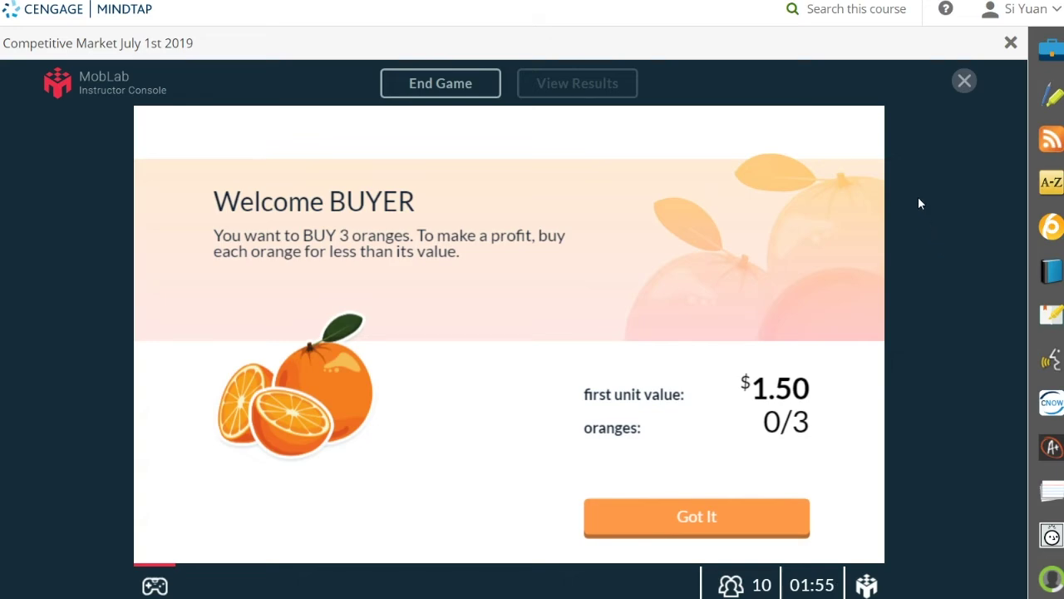
left_click(963, 82)
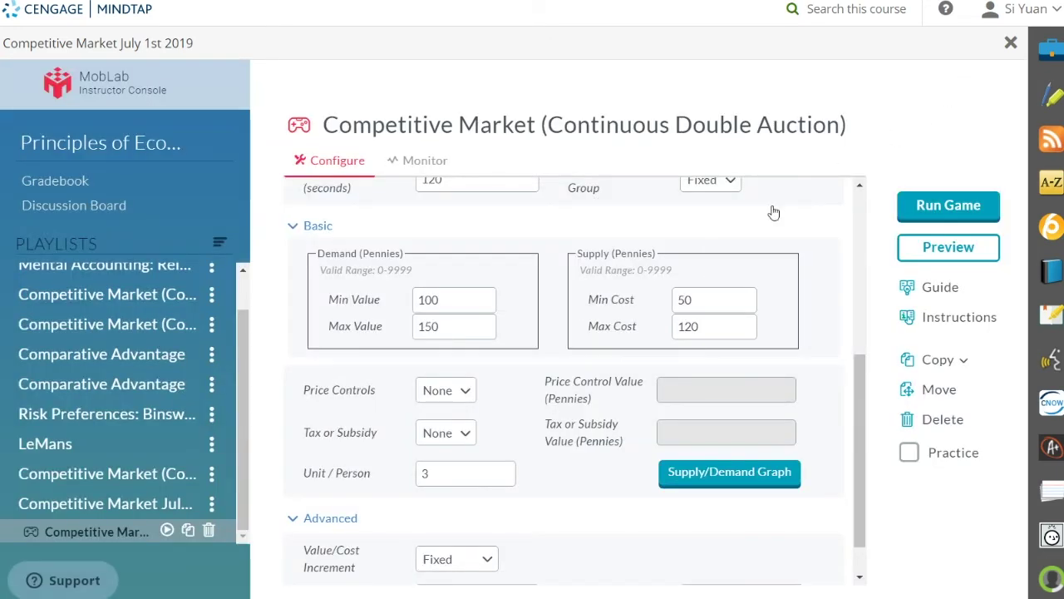
scroll(553, 366, "up", 5)
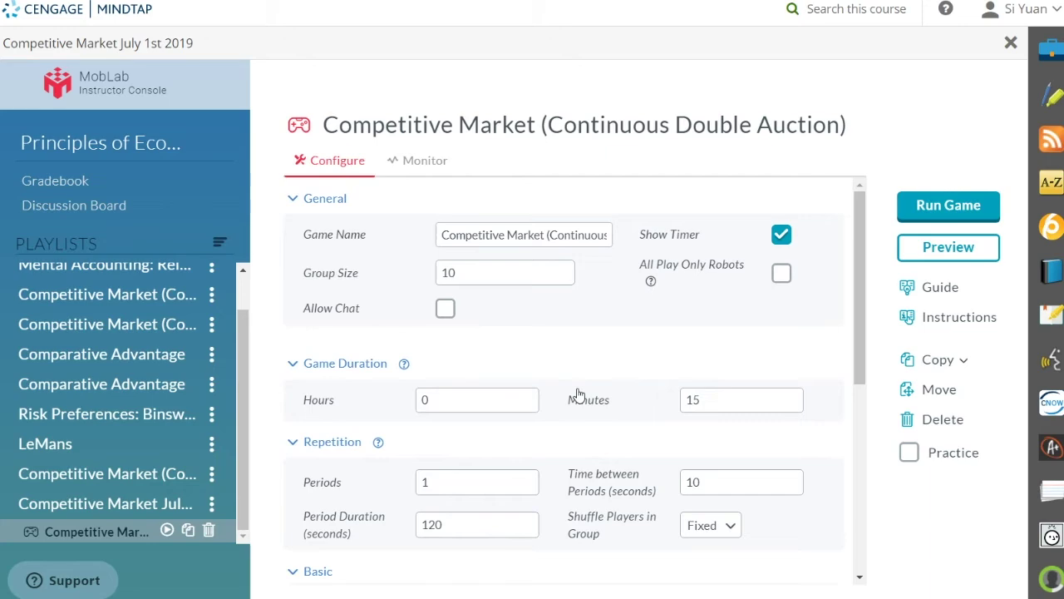
left_click(1012, 45)
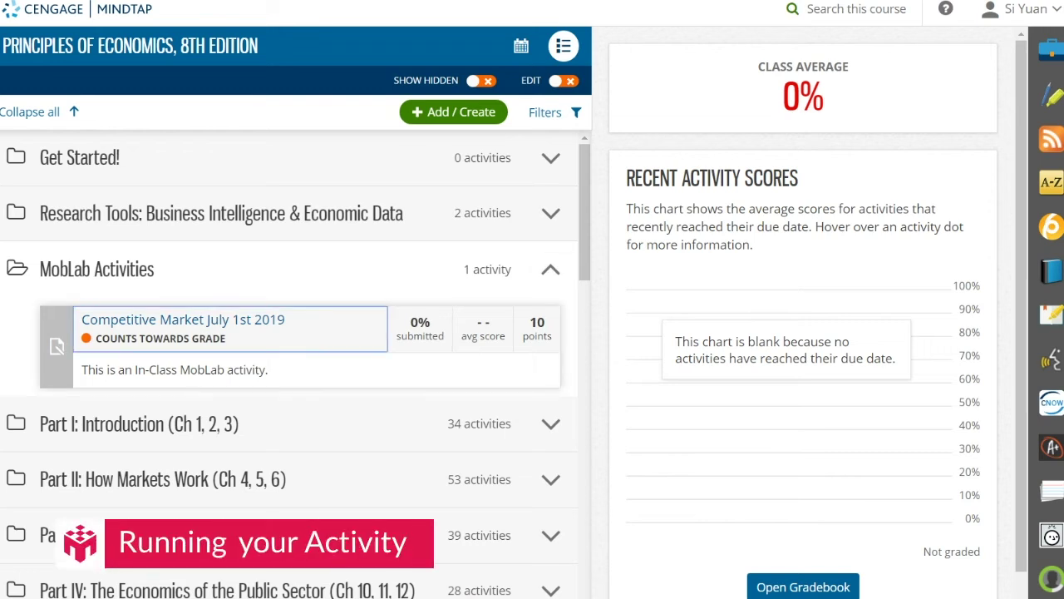
left_click(260, 319)
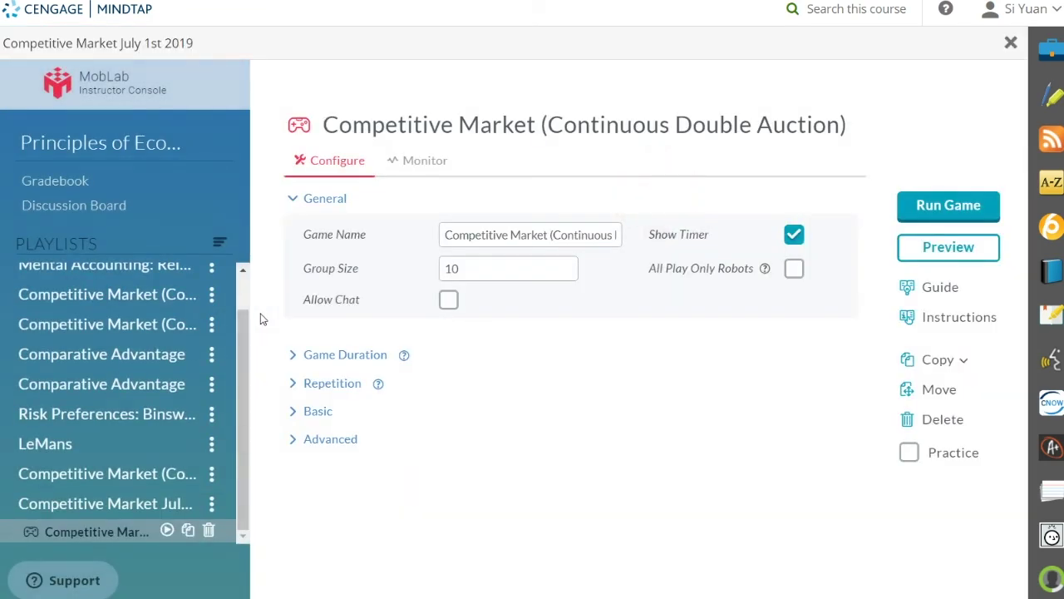
left_click(974, 319)
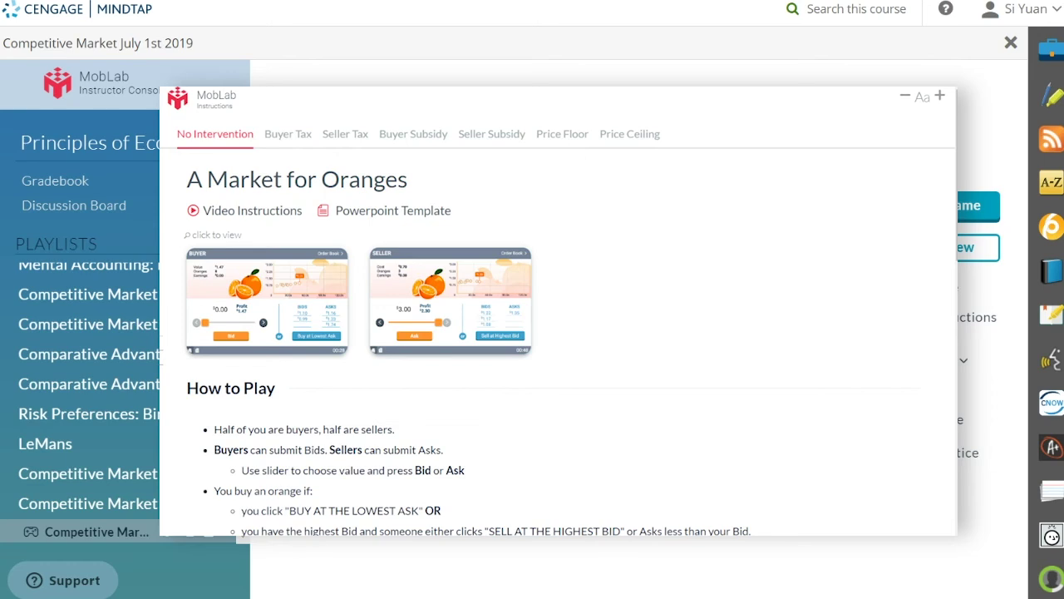
mouse_move(175, 347)
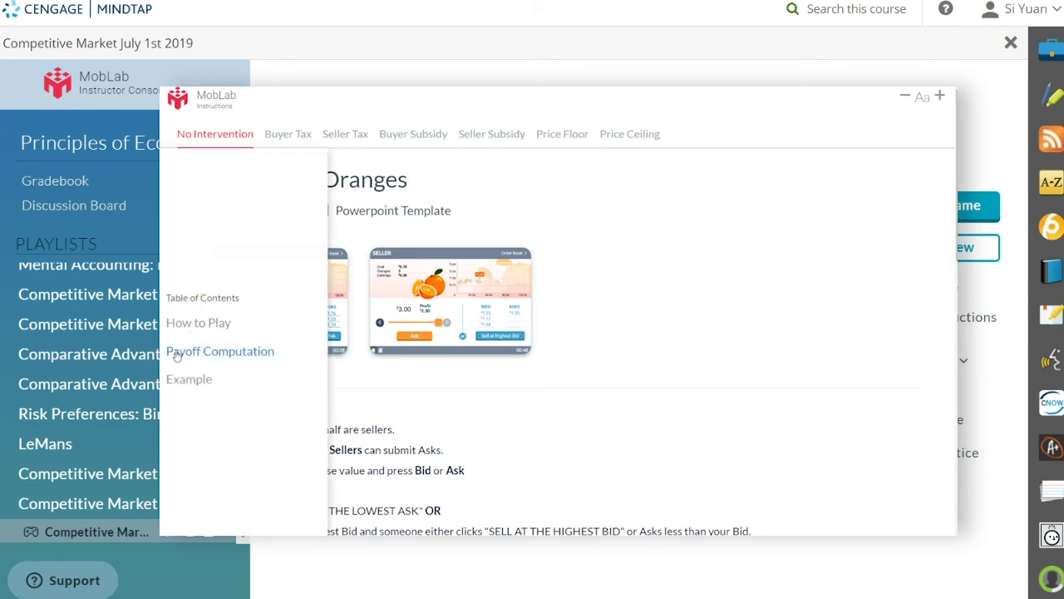
left_click(197, 328)
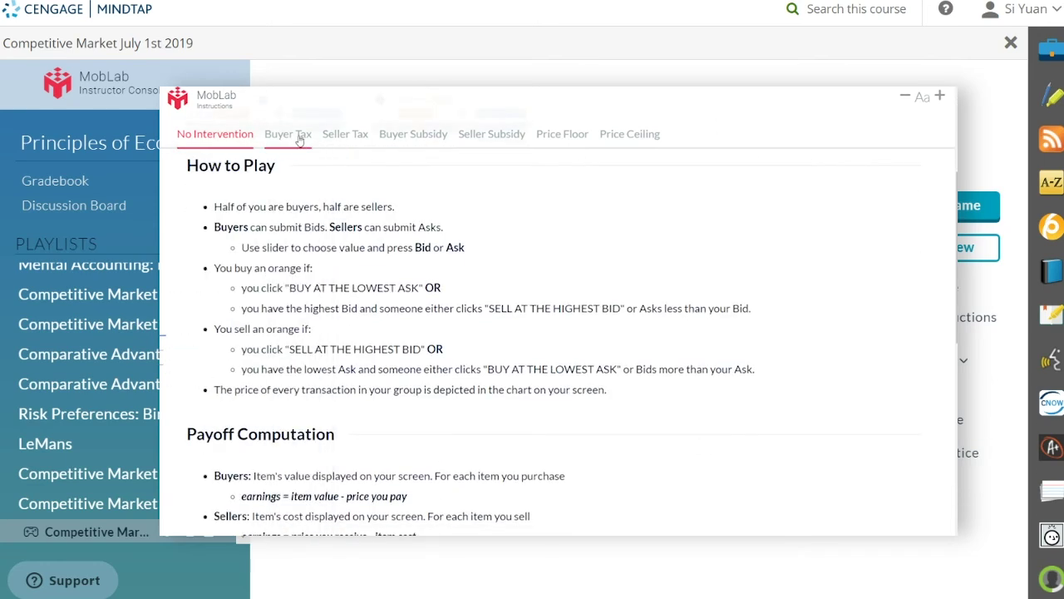
left_click(301, 139)
left_click(340, 137)
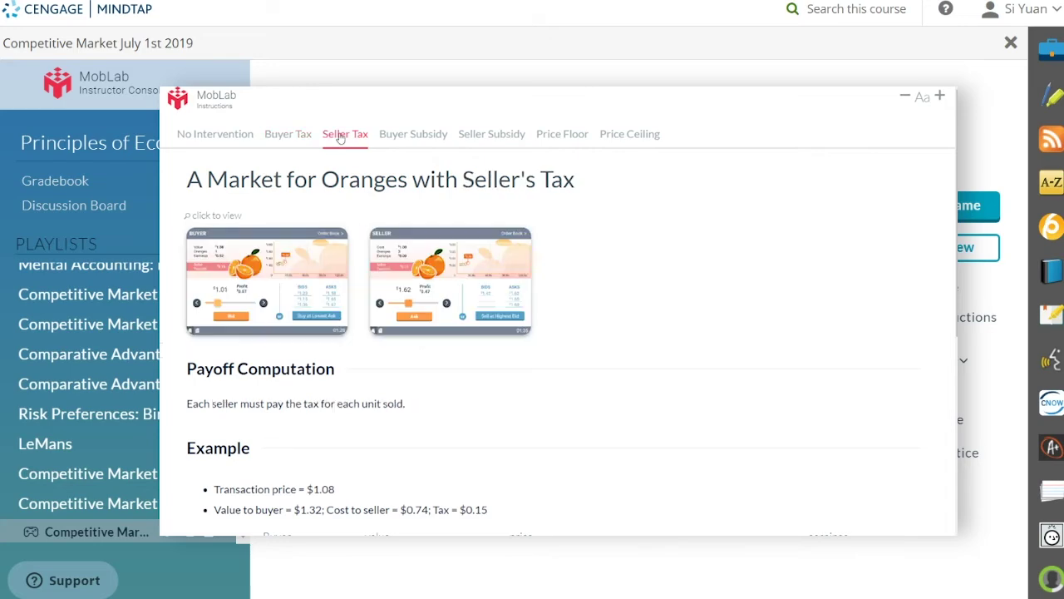
left_click(994, 171)
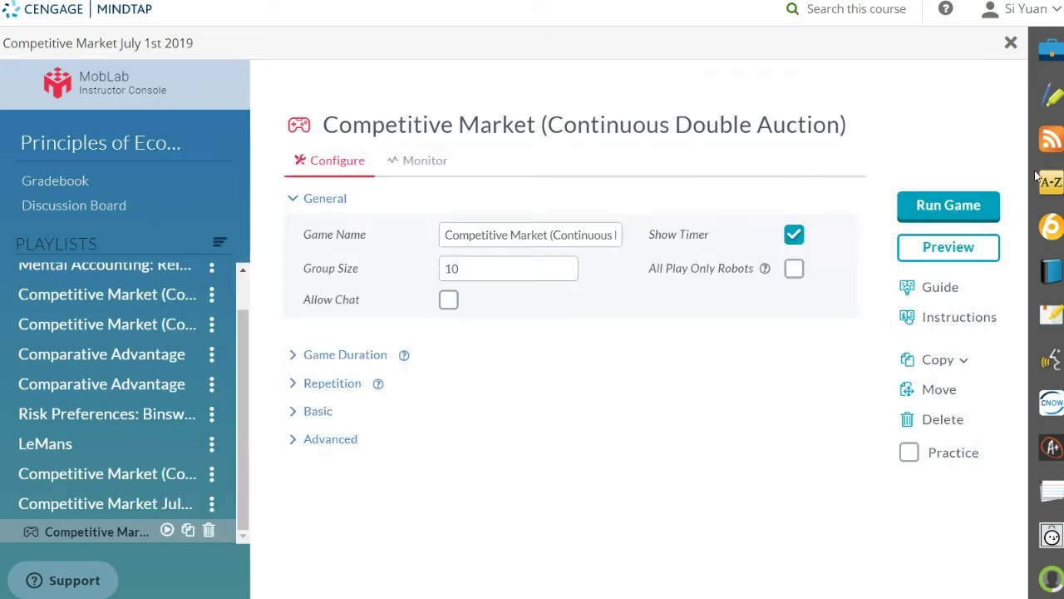
left_click(971, 208)
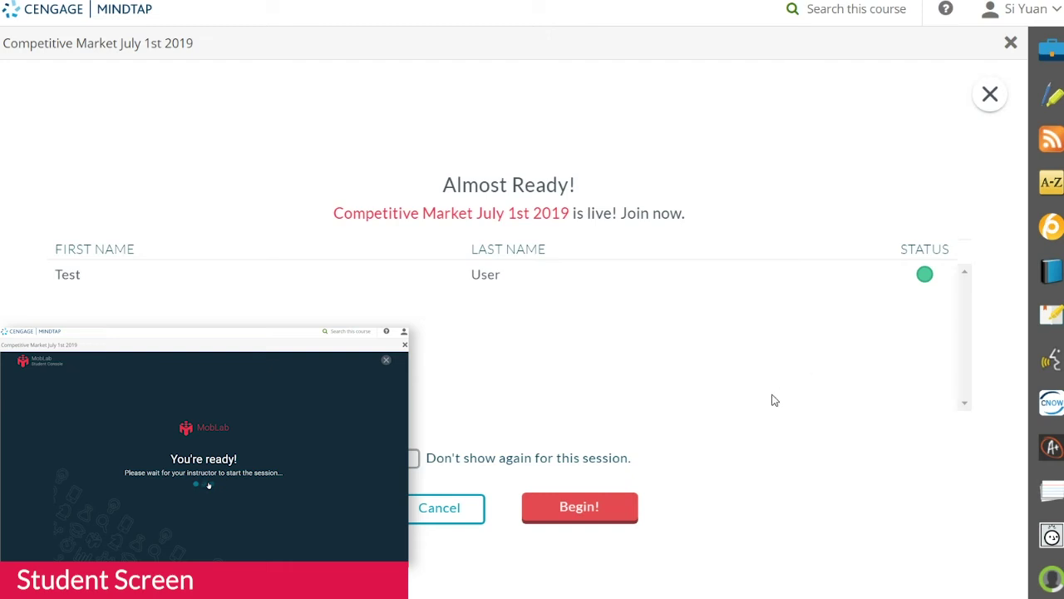
Begin the Competitive Market session from the Almost Ready dialog
left_click(592, 520)
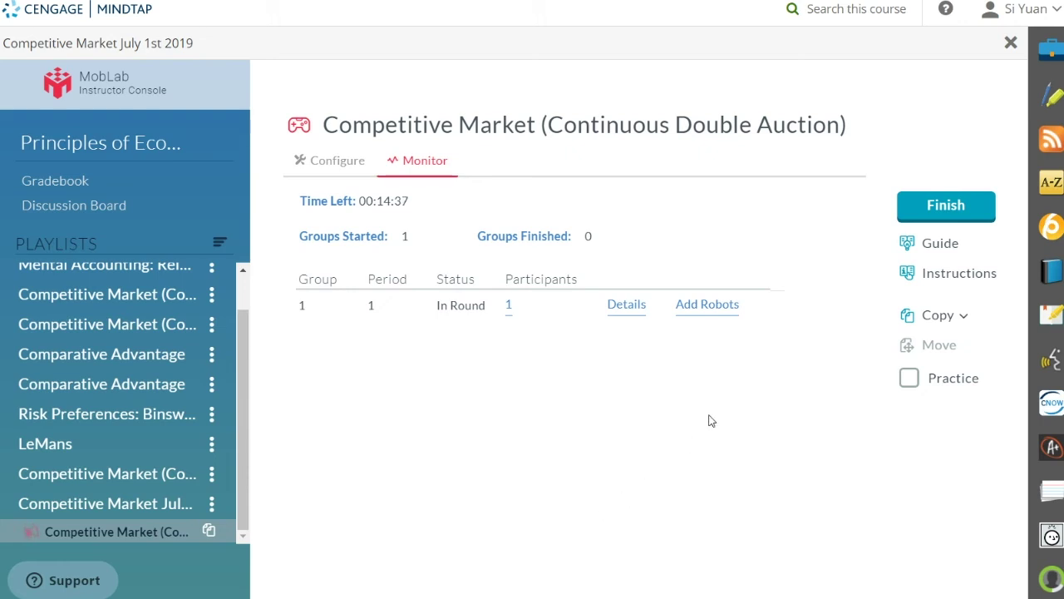
Fill the group to 10 participants with robots, finish the game, and view its 14-transaction results
left_click(727, 306)
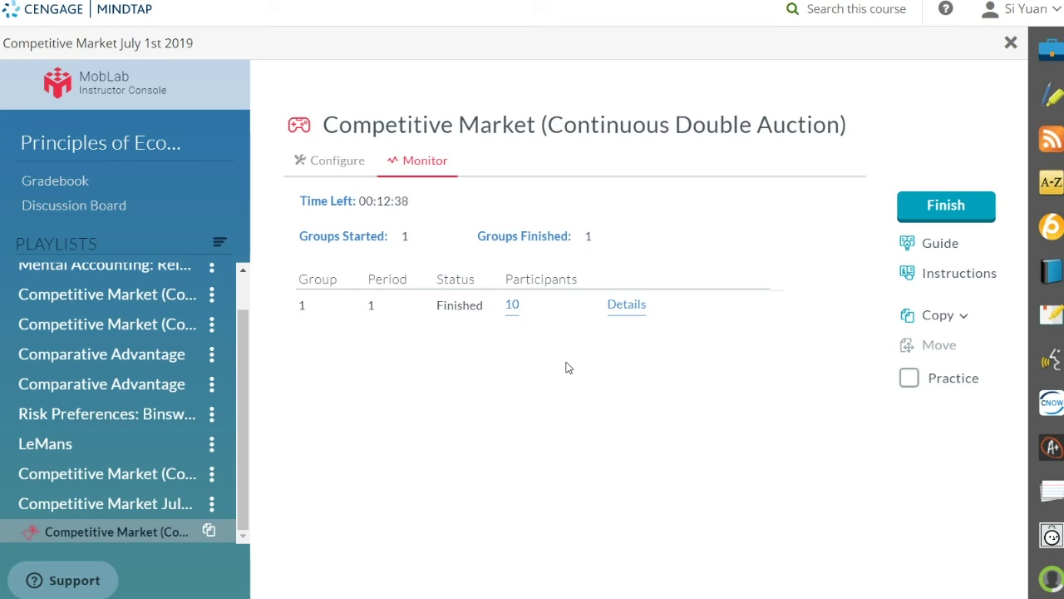
left_click(948, 207)
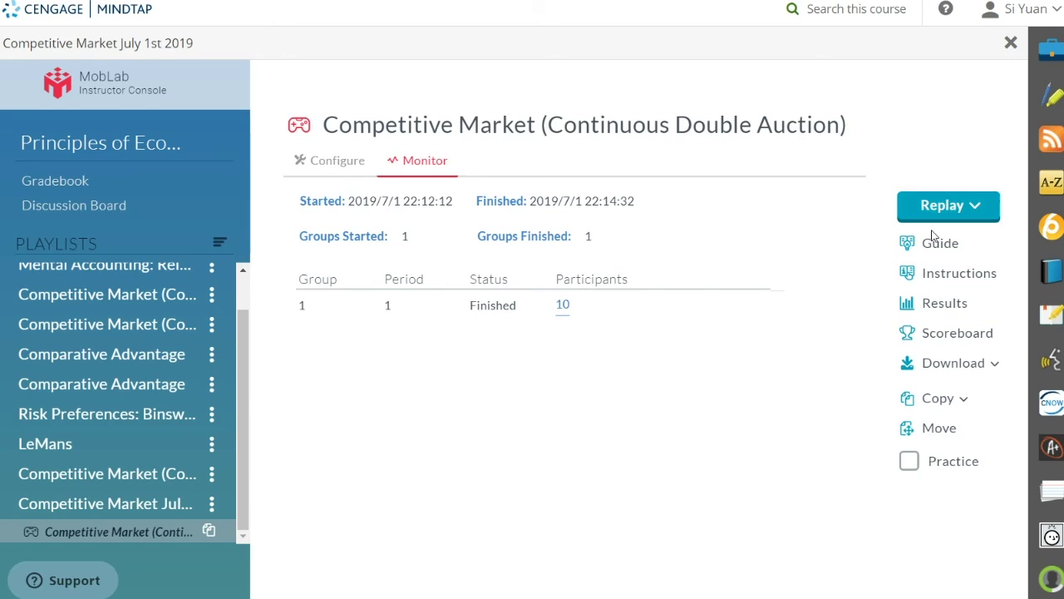
left_click(935, 306)
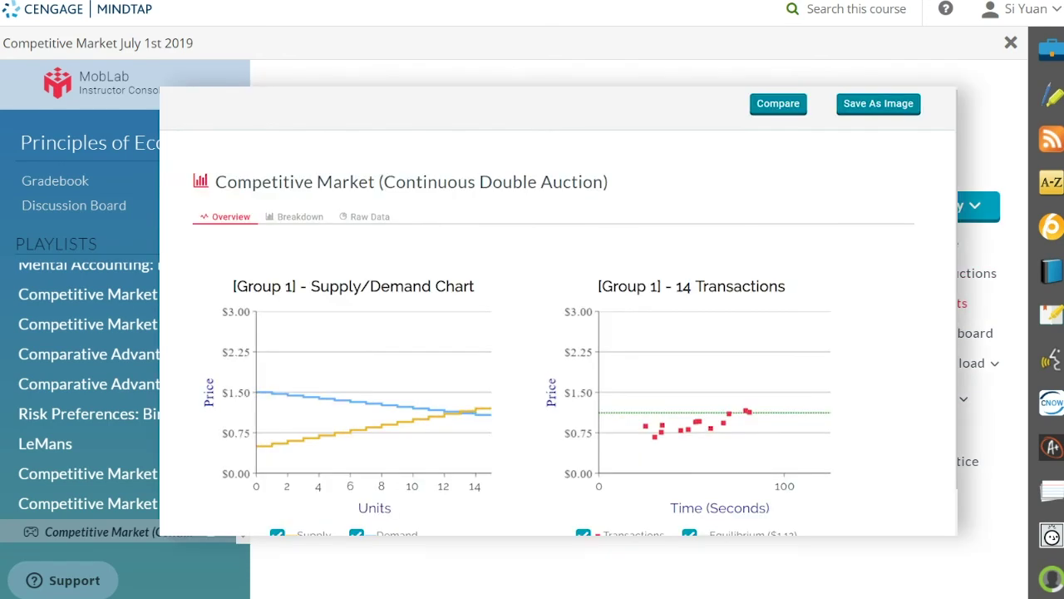
Review the results' Overview, equilibrium and surplus Breakdown, and Raw Data tabs, then close them
scroll(464, 325, "down", 1)
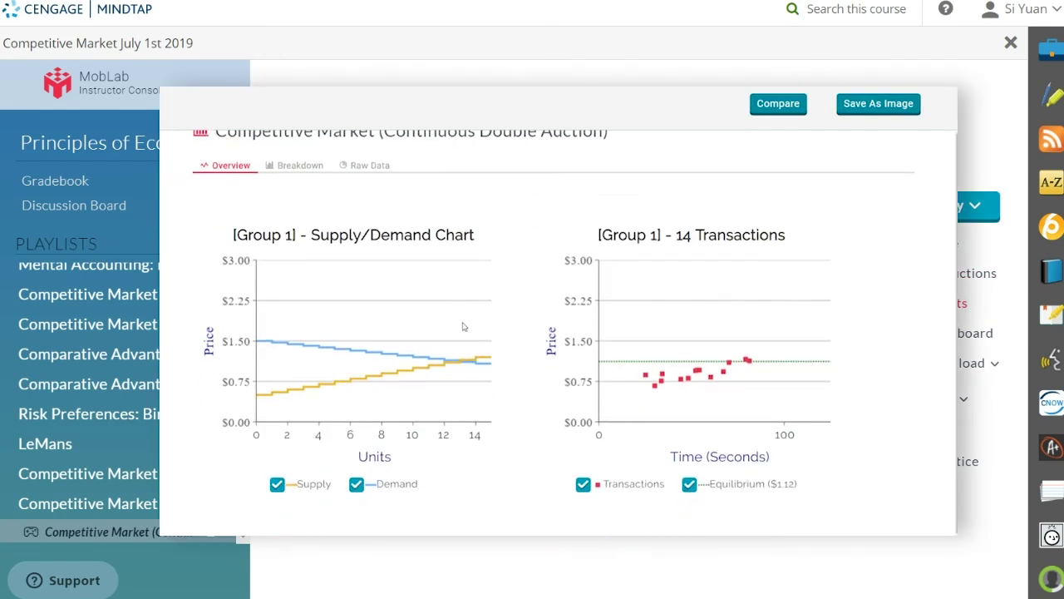
left_click(316, 171)
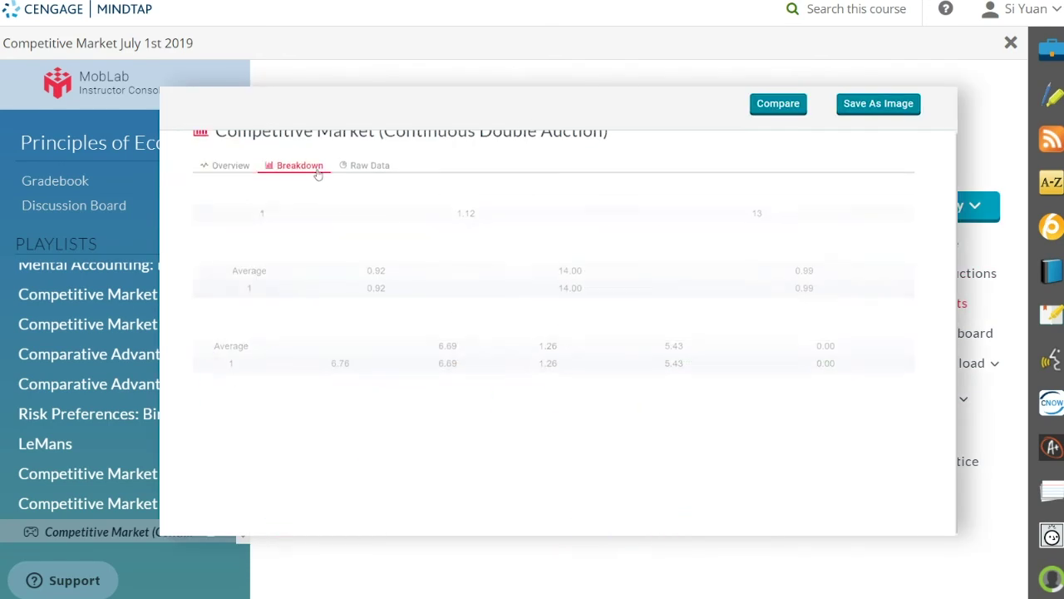
left_click(360, 169)
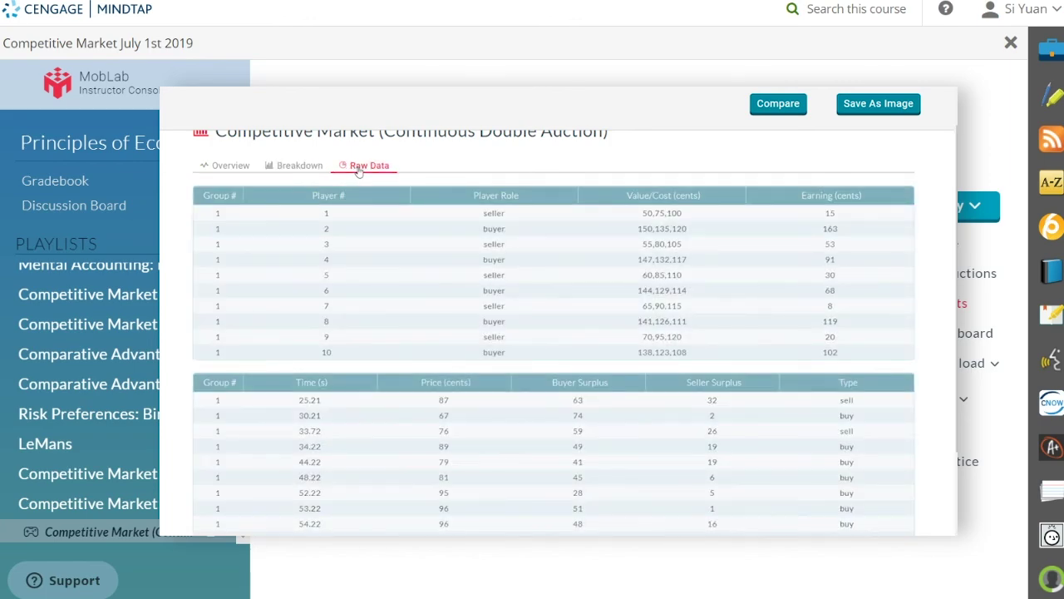
key("Escape")
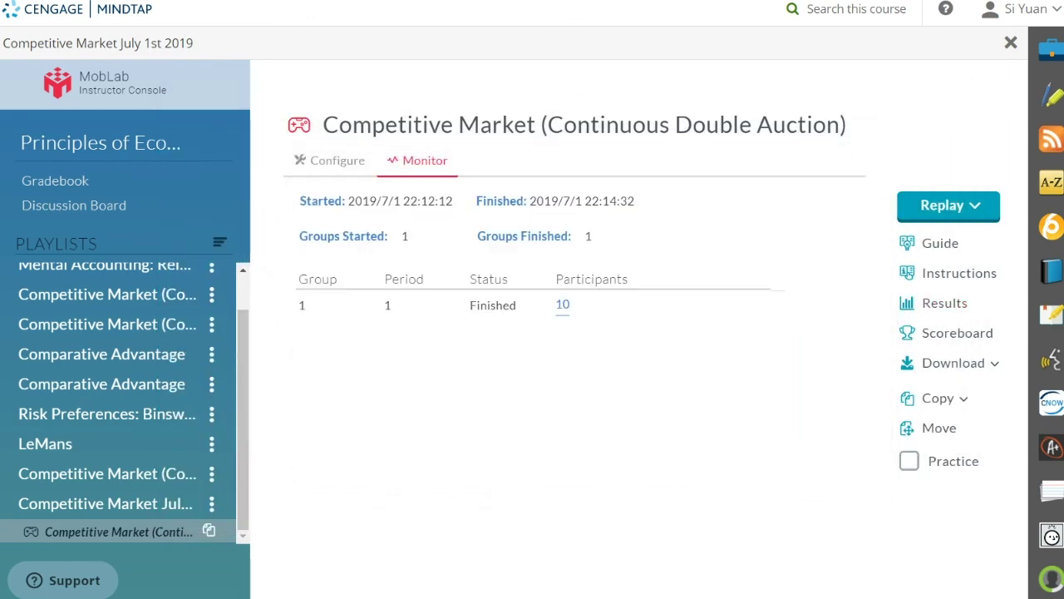
Download the Competitive Market game data as a CSV file
left_click(991, 365)
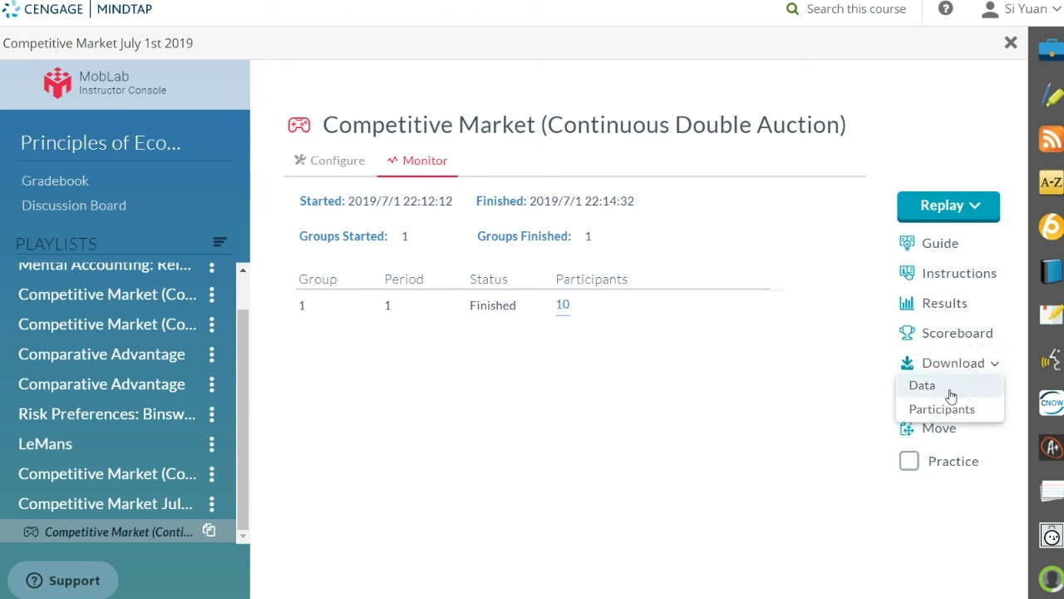
left_click(922, 386)
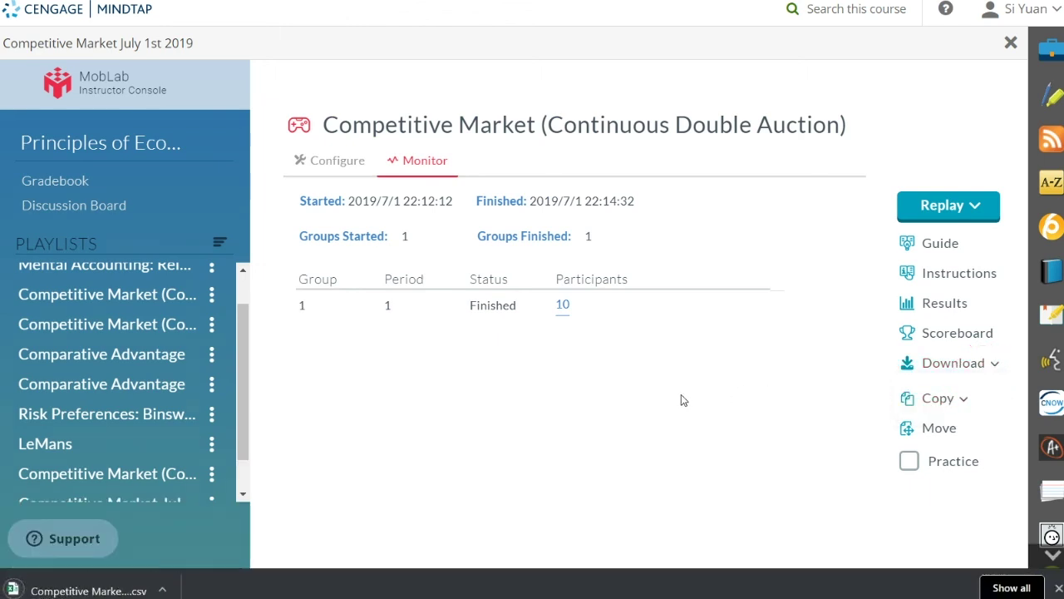
left_click(966, 210)
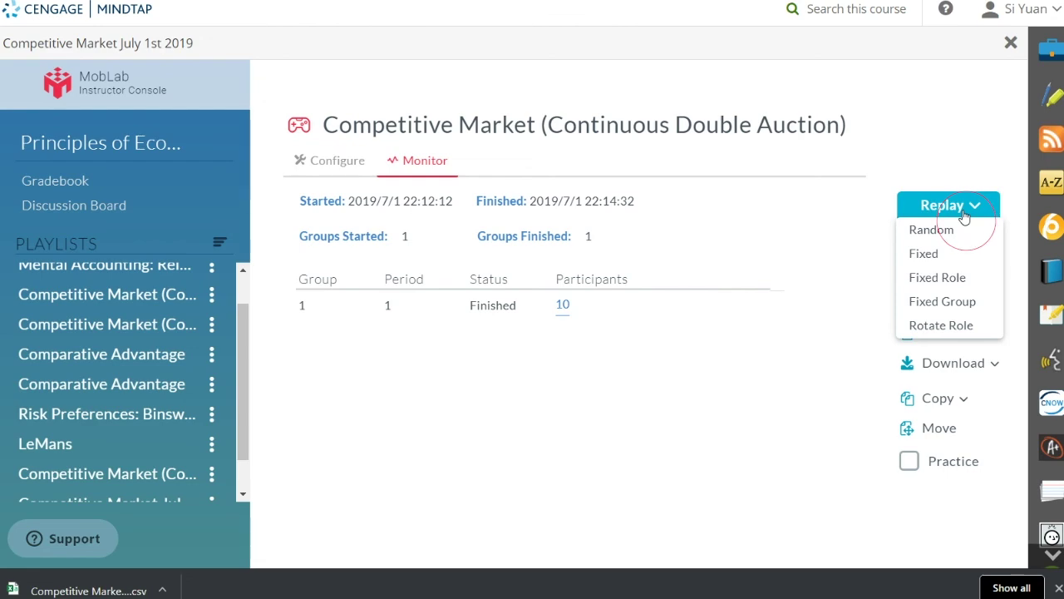
Replay the Competitive Market game with Rotate Role, start and begin the session, then finish it
left_click(952, 327)
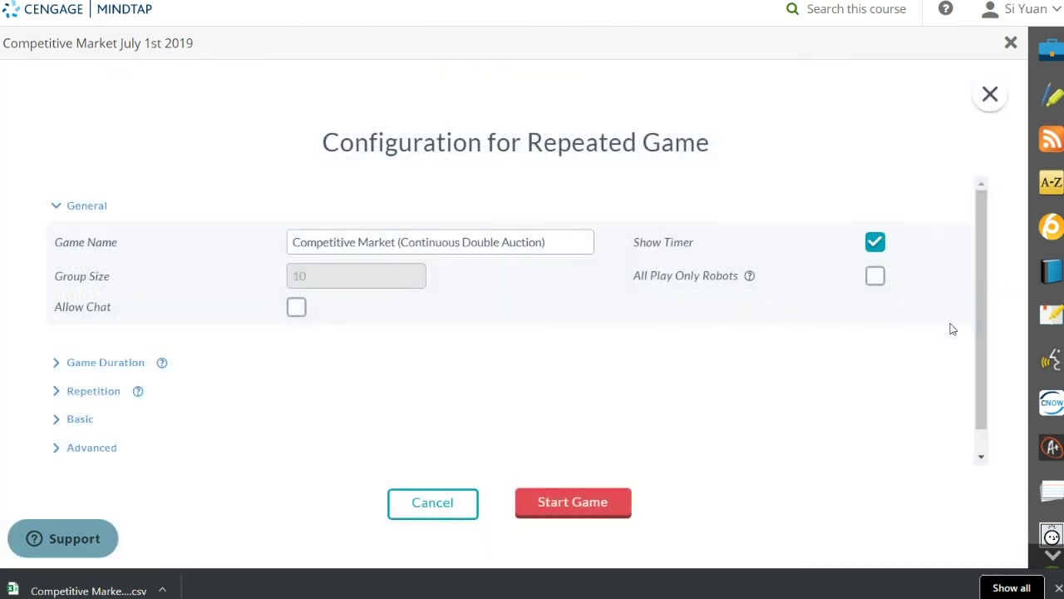
left_click(617, 503)
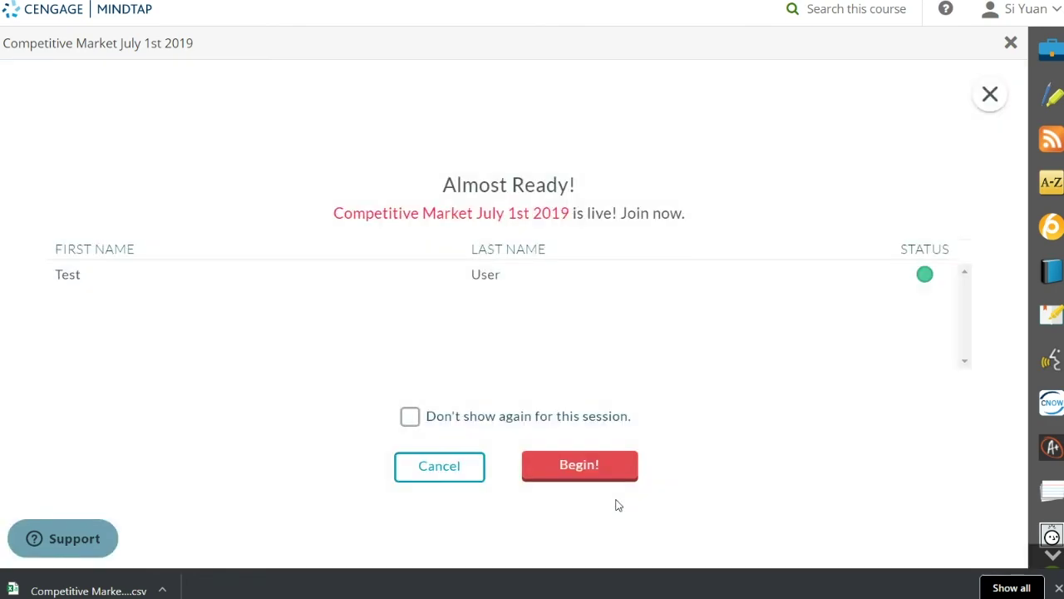
left_click(579, 466)
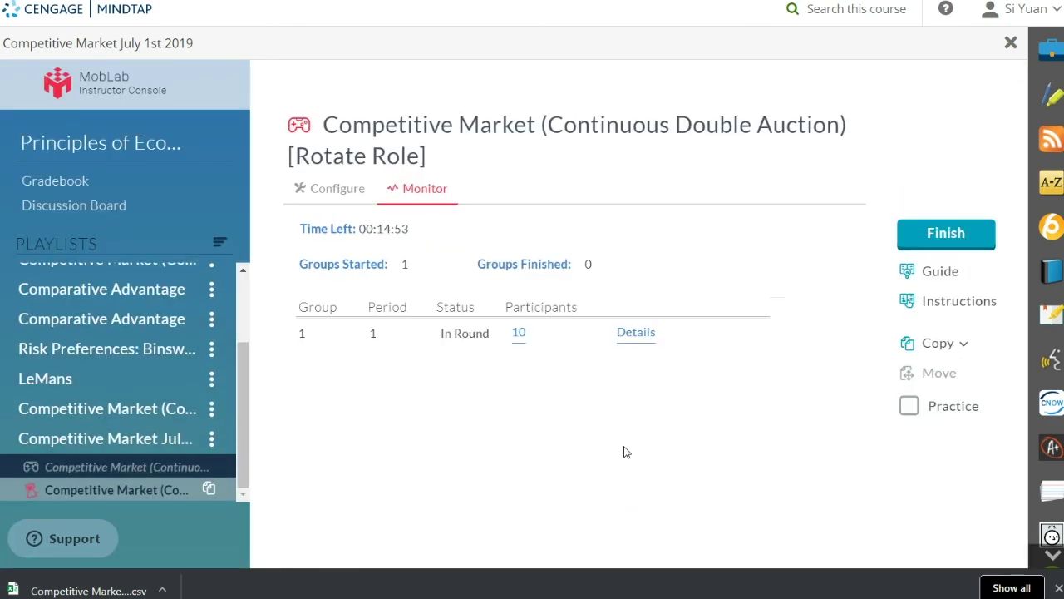
left_click(926, 241)
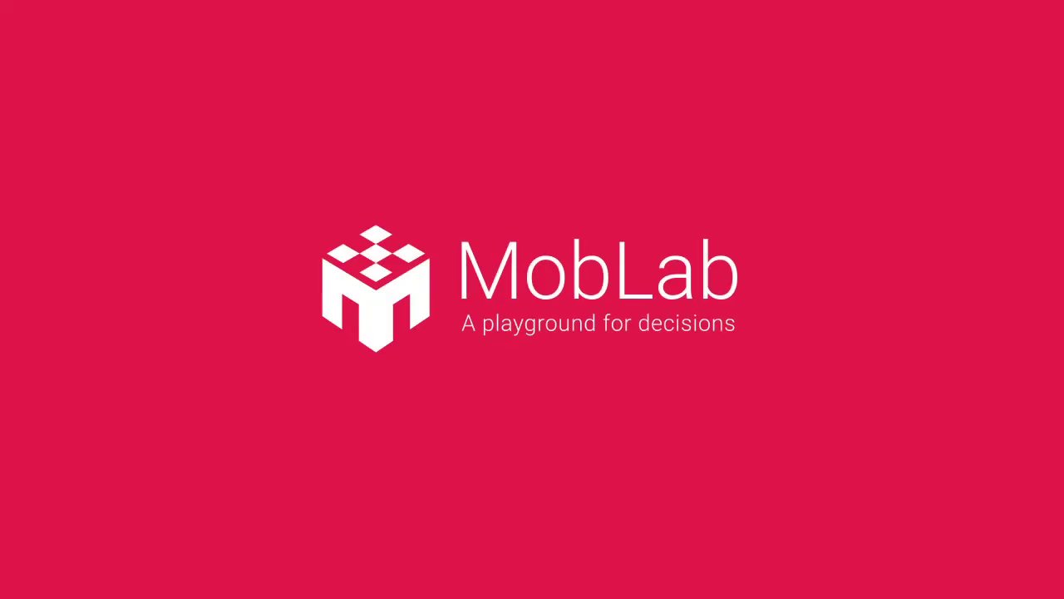